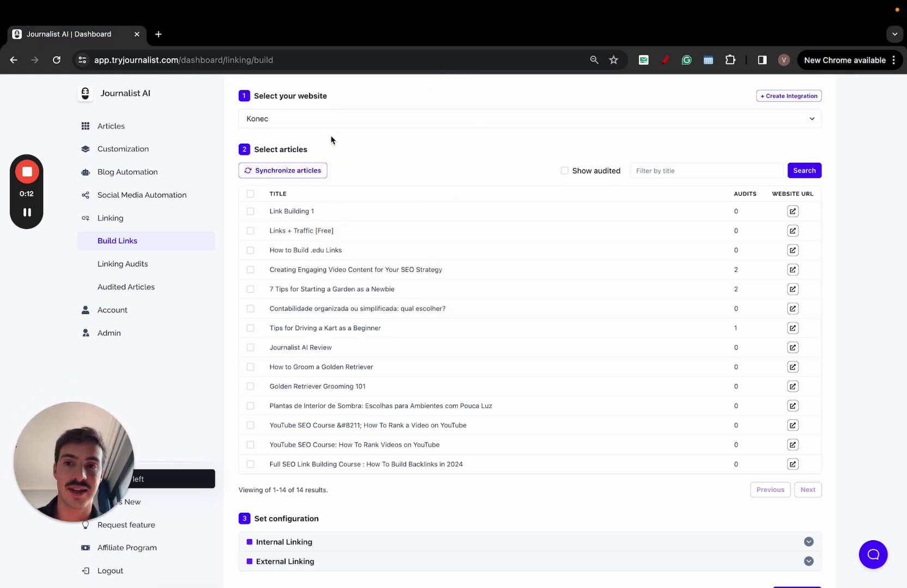
Keep Konec selected as the website in the Journalist AI dashboard.
{"action": "scroll", "coordinate": [324, 136], "scroll_direction": "up", "scroll_amount": 1}
{"action": "left_click", "coordinate": [271, 131]}
{"action": "left_click", "coordinate": [240, 129]}
{"action": "scroll", "coordinate": [239, 134], "scroll_direction": "up", "scroll_amount": 1}
{"action": "scroll", "coordinate": [257, 135], "scroll_direction": "down", "scroll_amount": 2}
Mark the How to Build .edu Links and Creating Engaging Video Content articles in red, then clear the drawings.
{"action": "left_click", "coordinate": [665, 60]}
{"action": "left_click_drag", "start_coordinate": [245, 159], "coordinate": [245, 450]}
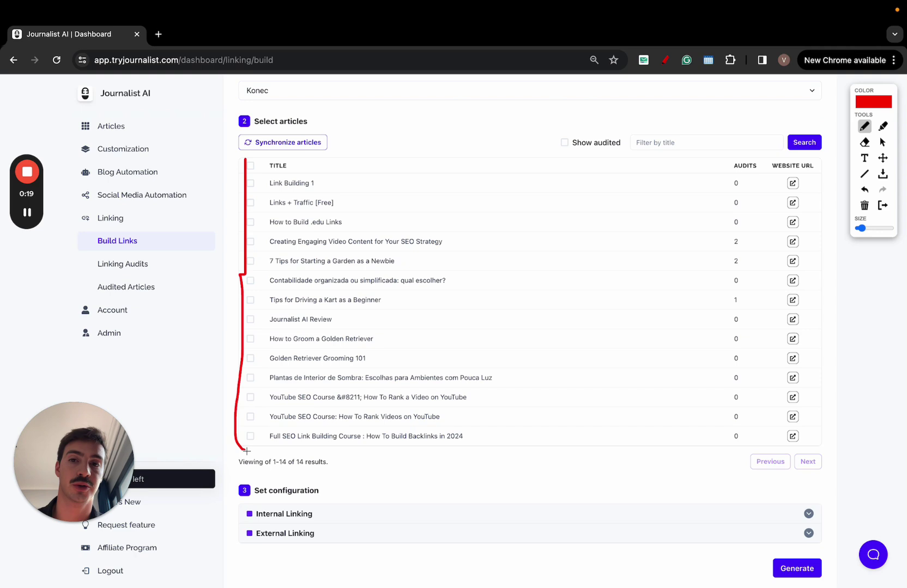
{"action": "left_click_drag", "start_coordinate": [269, 229], "coordinate": [385, 229]}
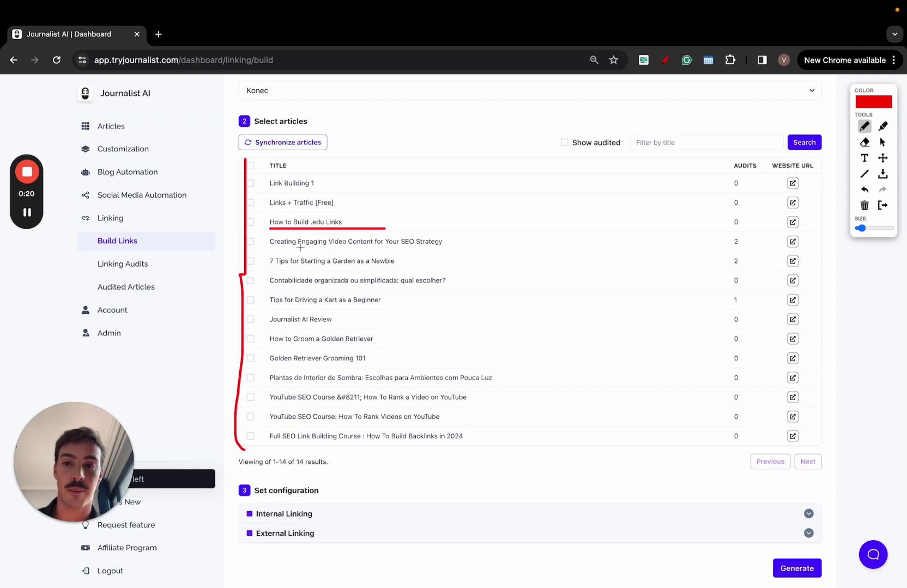
{"action": "left_click_drag", "start_coordinate": [293, 248], "coordinate": [388, 248]}
{"action": "left_click_drag", "start_coordinate": [297, 268], "coordinate": [385, 269]}
{"action": "scroll", "coordinate": [381, 270], "scroll_direction": "down", "scroll_amount": 2}
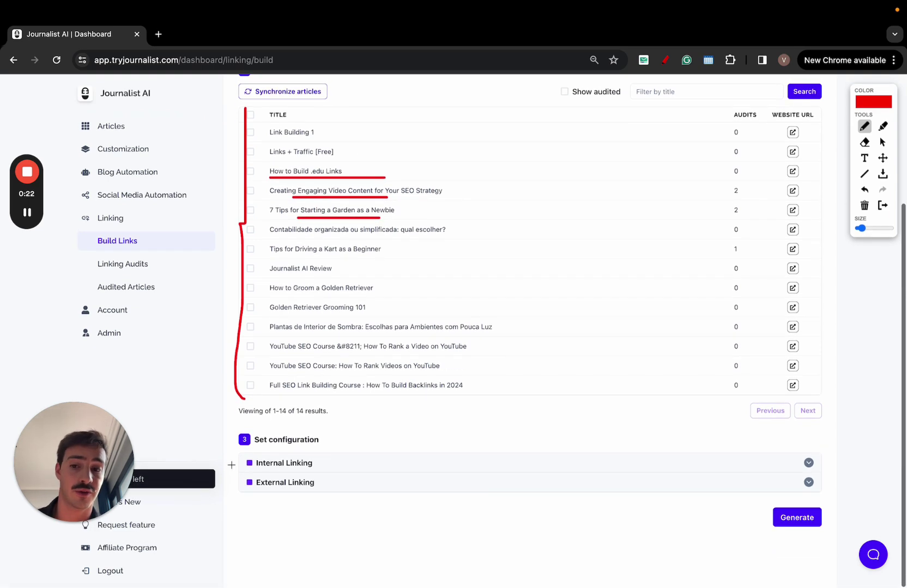
{"action": "mouse_move", "coordinate": [220, 463]}
{"action": "left_mouse_down"}
{"action": "mouse_move", "coordinate": [246, 463]}
{"action": "mouse_move", "coordinate": [248, 484]}
{"action": "left_mouse_up"}
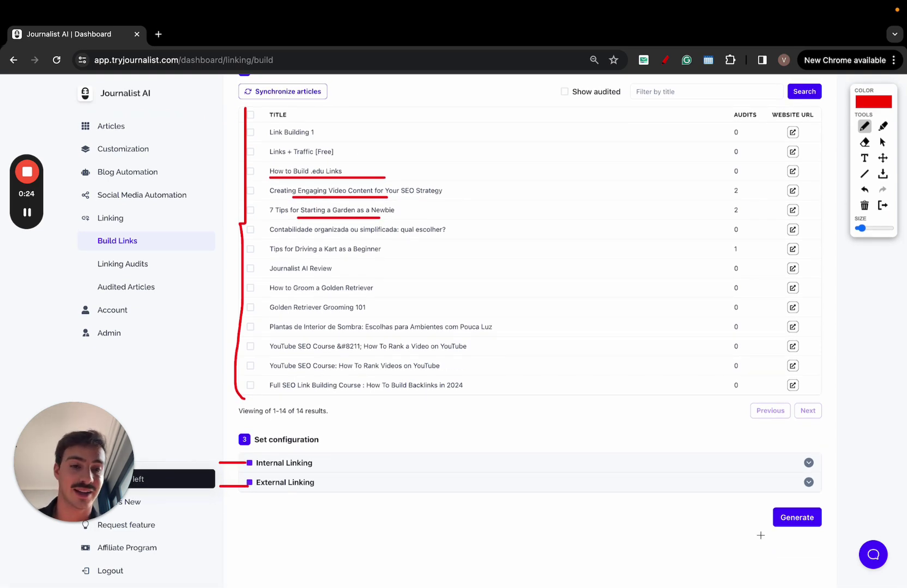
{"action": "mouse_move", "coordinate": [760, 536]}
{"action": "left_mouse_down"}
{"action": "mouse_move", "coordinate": [781, 492]}
{"action": "mouse_move", "coordinate": [766, 520]}
{"action": "left_mouse_up"}
{"action": "scroll", "coordinate": [563, 328], "scroll_direction": "up", "scroll_amount": 1}
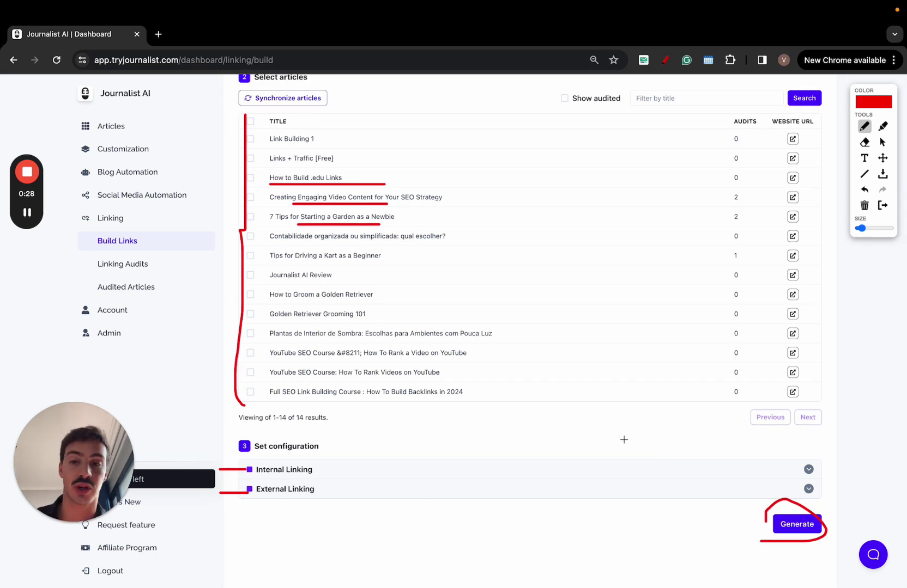
{"action": "left_click", "coordinate": [882, 205]}
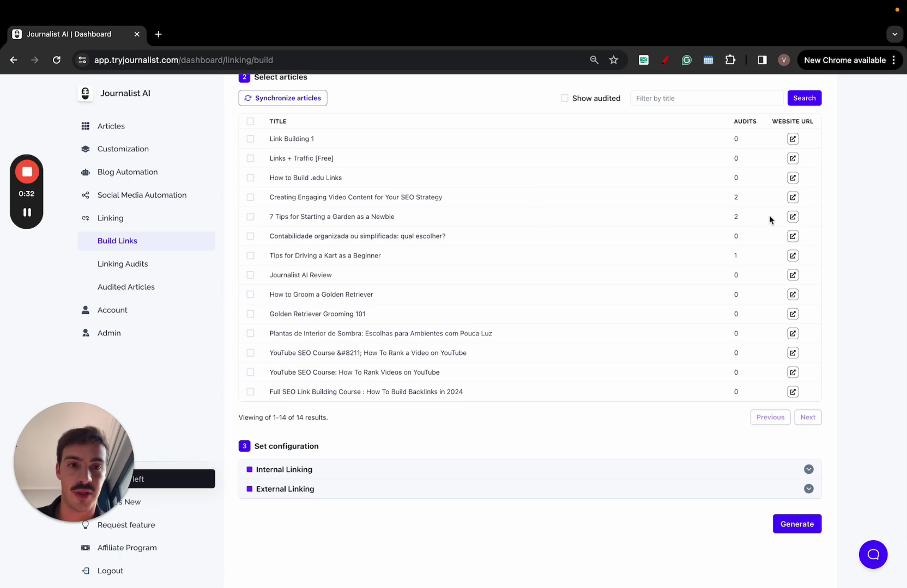
Open the 7 Tips for Starting a Garden as a Newbie post in a new tab and scroll through it.
{"action": "left_click", "coordinate": [793, 217]}
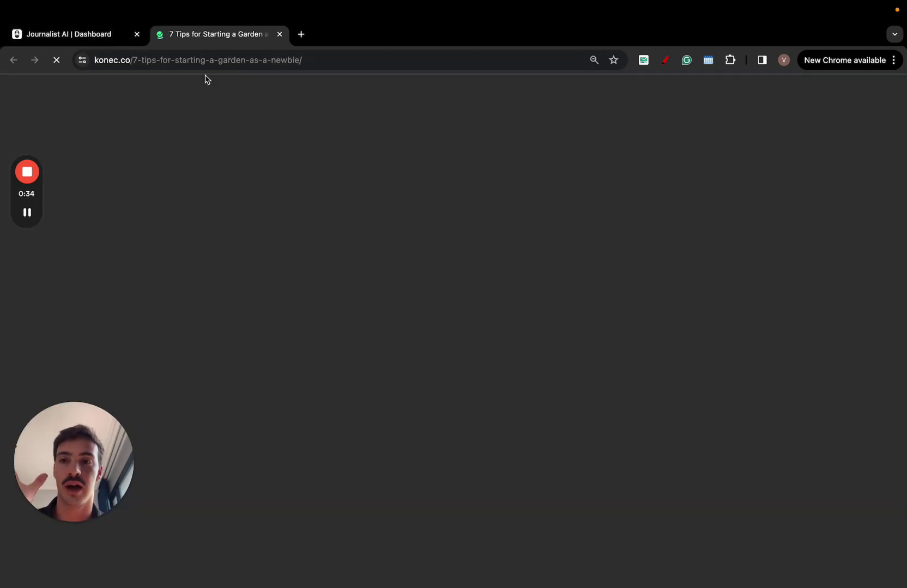
{"action": "scroll", "coordinate": [360, 170], "scroll_direction": "down", "scroll_amount": 5}
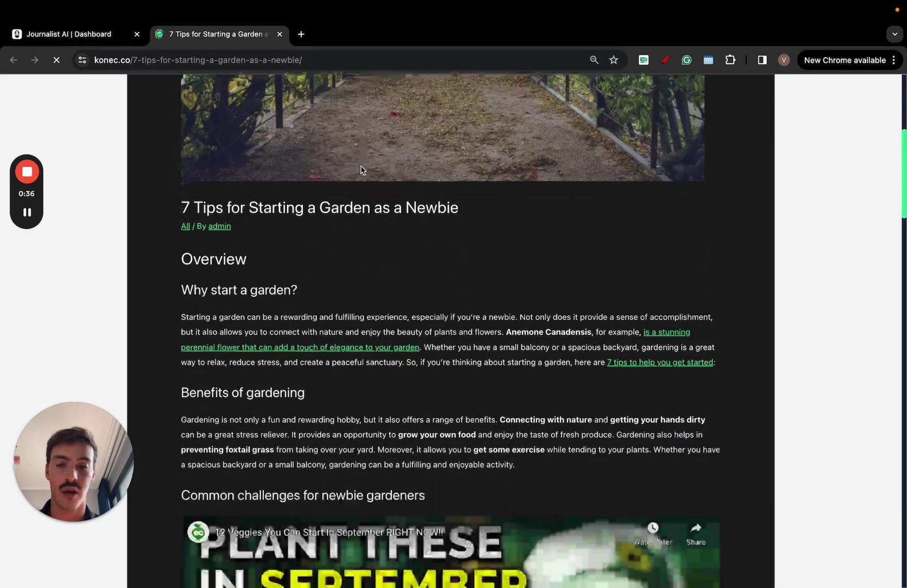
{"action": "scroll", "coordinate": [360, 170], "scroll_direction": "down", "scroll_amount": 1}
{"action": "scroll", "coordinate": [360, 170], "scroll_direction": "down", "scroll_amount": 5}
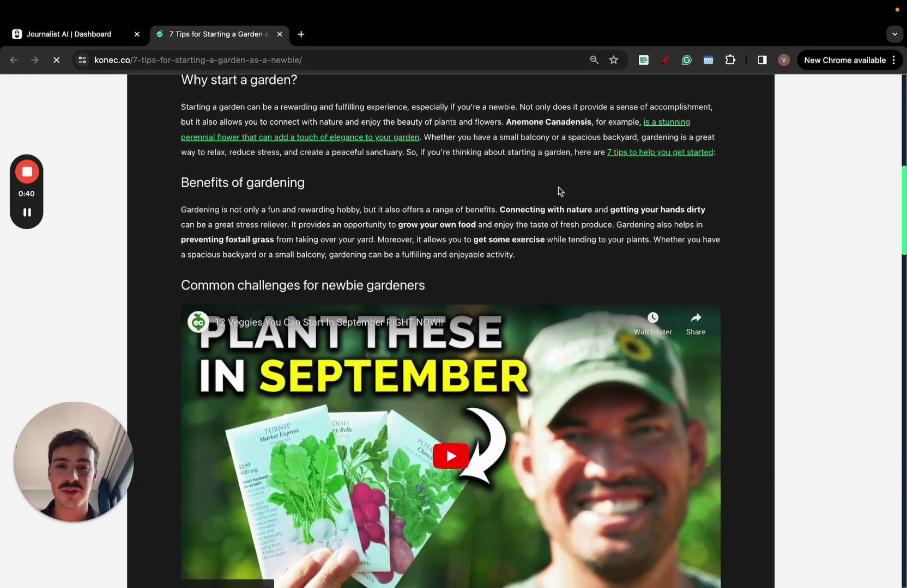
{"action": "scroll", "coordinate": [513, 310], "scroll_direction": "down", "scroll_amount": 15}
{"action": "scroll", "coordinate": [512, 312], "scroll_direction": "down", "scroll_amount": 4}
{"action": "scroll", "coordinate": [599, 229], "scroll_direction": "up", "scroll_amount": 3}
Mark candidate link spots in red, such as 'want to', 'plants are' and 'trailblazing larvae'.
{"action": "left_click", "coordinate": [665, 61]}
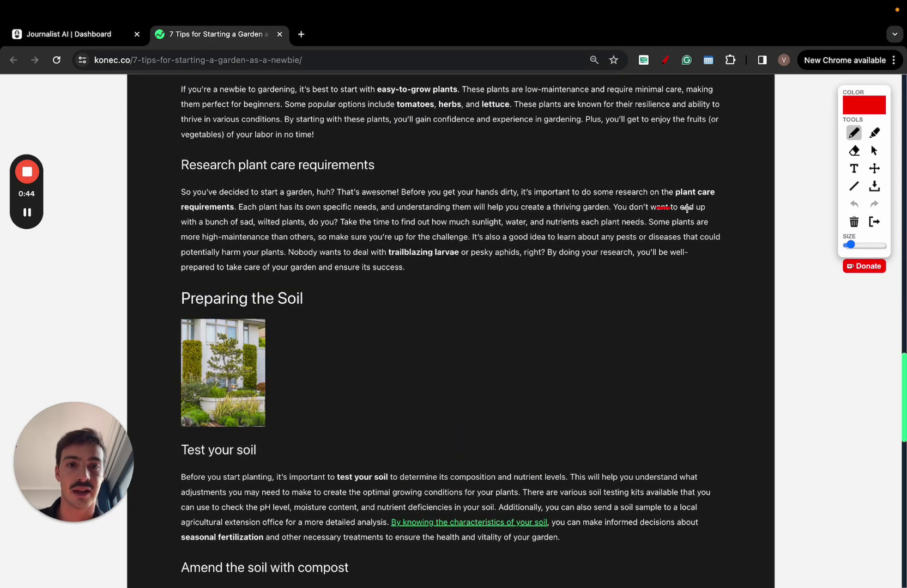
{"action": "mouse_move", "coordinate": [687, 208]}
{"action": "left_mouse_down"}
{"action": "mouse_move", "coordinate": [741, 155]}
{"action": "mouse_move", "coordinate": [748, 161]}
{"action": "left_mouse_up"}
{"action": "scroll", "coordinate": [668, 213], "scroll_direction": "up", "scroll_amount": 10}
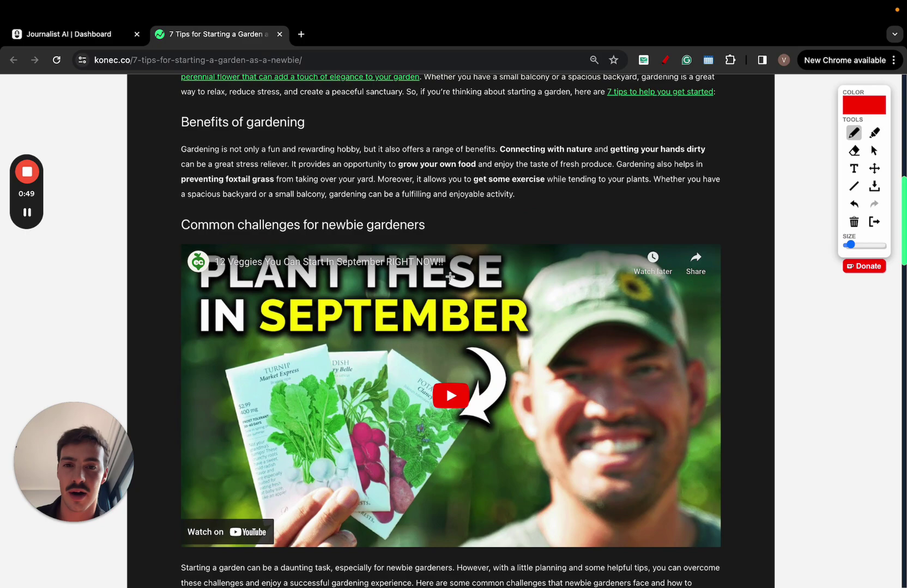
{"action": "scroll", "coordinate": [450, 276], "scroll_direction": "down", "scroll_amount": 15}
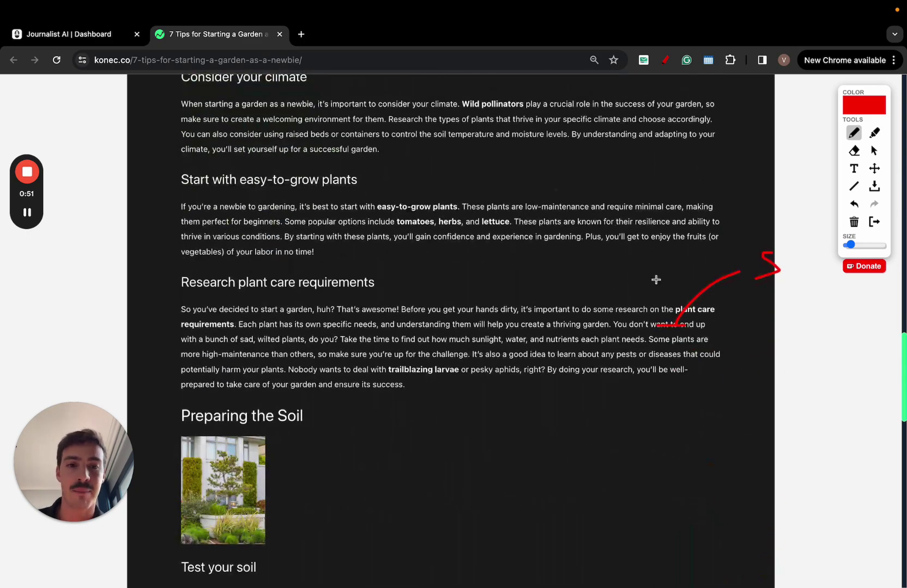
{"action": "left_click_drag", "start_coordinate": [644, 325], "coordinate": [630, 326]}
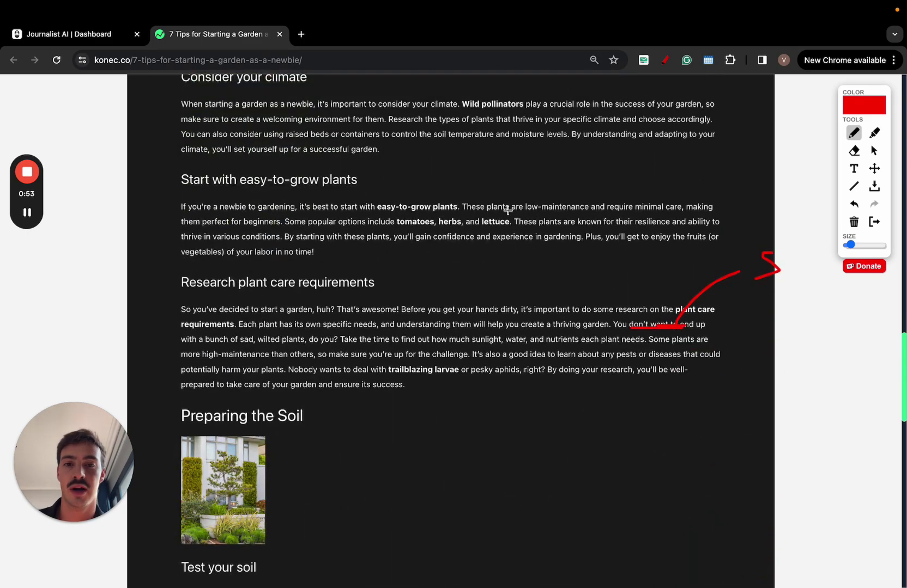
{"action": "mouse_move", "coordinate": [508, 210]}
{"action": "left_mouse_down"}
{"action": "mouse_move", "coordinate": [591, 192]}
{"action": "mouse_move", "coordinate": [634, 162]}
{"action": "left_mouse_up"}
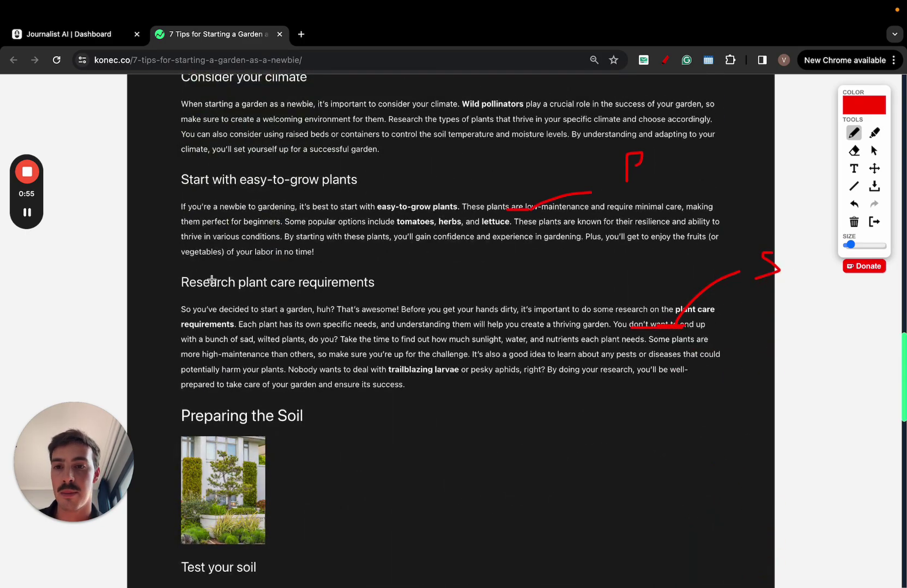
{"action": "mouse_move", "coordinate": [234, 280]}
{"action": "left_mouse_down"}
{"action": "mouse_move", "coordinate": [121, 208]}
{"action": "mouse_move", "coordinate": [117, 225]}
{"action": "mouse_move", "coordinate": [90, 242]}
{"action": "mouse_move", "coordinate": [137, 334]}
{"action": "mouse_move", "coordinate": [133, 348]}
{"action": "mouse_move", "coordinate": [43, 246]}
{"action": "mouse_move", "coordinate": [93, 268]}
{"action": "left_mouse_up"}
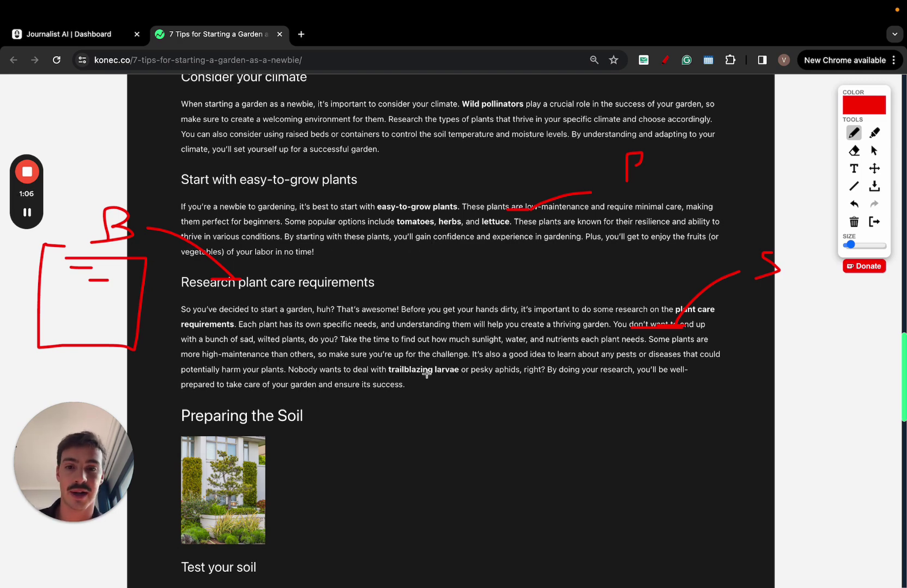
{"action": "mouse_move", "coordinate": [427, 374]}
{"action": "left_mouse_down"}
{"action": "mouse_move", "coordinate": [591, 451]}
{"action": "mouse_move", "coordinate": [644, 425]}
{"action": "left_mouse_up"}
{"action": "mouse_move", "coordinate": [314, 114]}
{"action": "left_mouse_down"}
{"action": "mouse_move", "coordinate": [358, 115]}
{"action": "mouse_move", "coordinate": [171, 161]}
{"action": "left_mouse_up"}
{"action": "mouse_move", "coordinate": [87, 129]}
{"action": "left_mouse_down"}
{"action": "mouse_move", "coordinate": [138, 128]}
{"action": "mouse_move", "coordinate": [117, 158]}
{"action": "left_mouse_up"}
Underline 'environment' and 'it's important' in the climate paragraph and point an arrow at them.
{"action": "scroll", "coordinate": [681, 180], "scroll_direction": "up", "scroll_amount": 2}
{"action": "scroll", "coordinate": [696, 188], "scroll_direction": "up", "scroll_amount": 3}
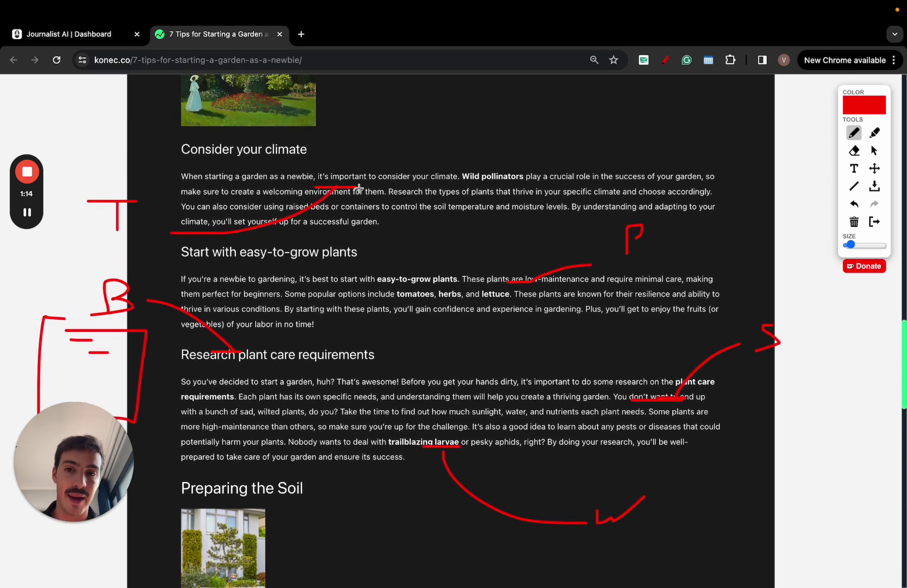
{"action": "left_click_drag", "start_coordinate": [317, 187], "coordinate": [396, 185]}
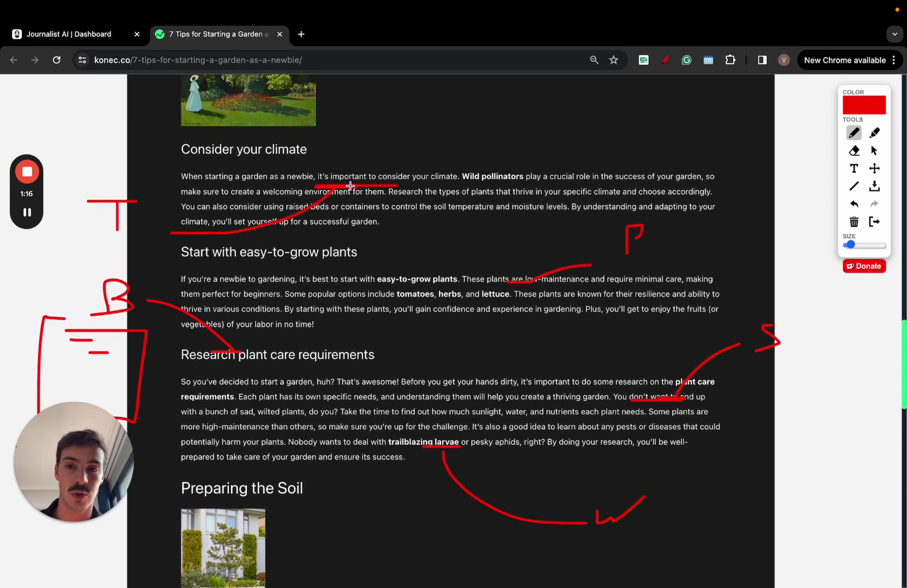
{"action": "left_click_drag", "start_coordinate": [319, 170], "coordinate": [367, 173]}
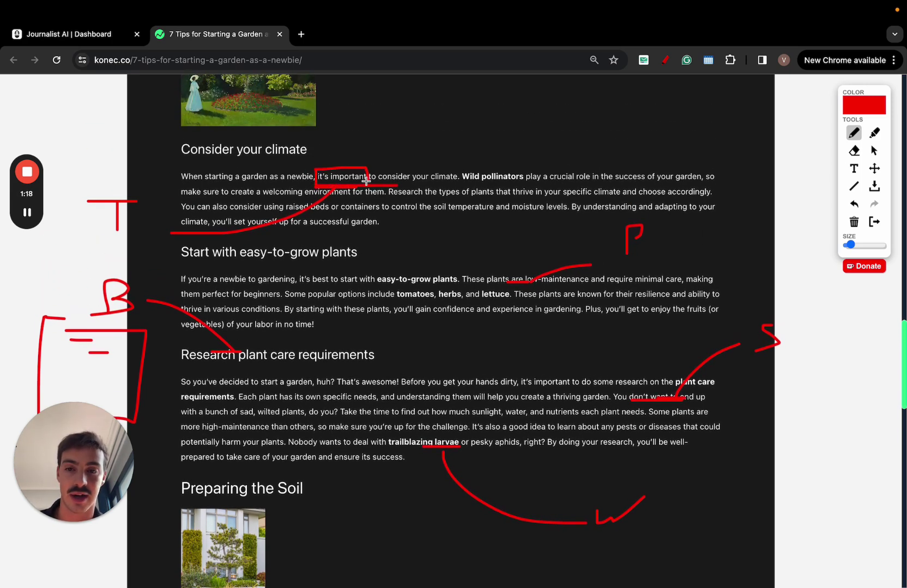
{"action": "mouse_move", "coordinate": [429, 124]}
{"action": "left_mouse_down"}
{"action": "mouse_move", "coordinate": [368, 169]}
{"action": "mouse_move", "coordinate": [493, 127]}
{"action": "left_mouse_up"}
{"action": "left_click_drag", "start_coordinate": [404, 159], "coordinate": [518, 160]}
{"action": "left_click", "coordinate": [529, 121]}
{"action": "left_click", "coordinate": [531, 149]}
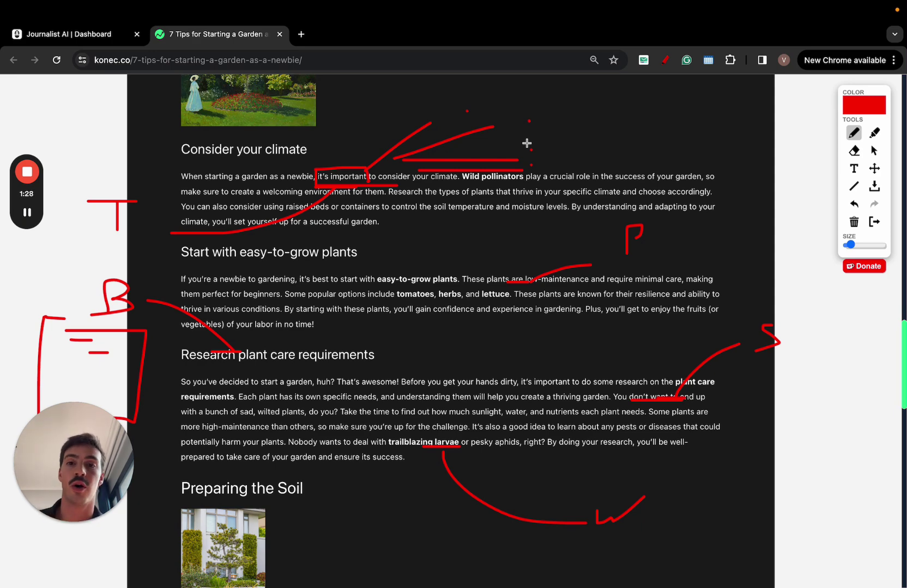
{"action": "left_click", "coordinate": [109, 39]}
Keep Konec selected, tick Creating Engaging Video Content for Your SEO Strategy, and open its live post.
{"action": "scroll", "coordinate": [344, 239], "scroll_direction": "up", "scroll_amount": 4}
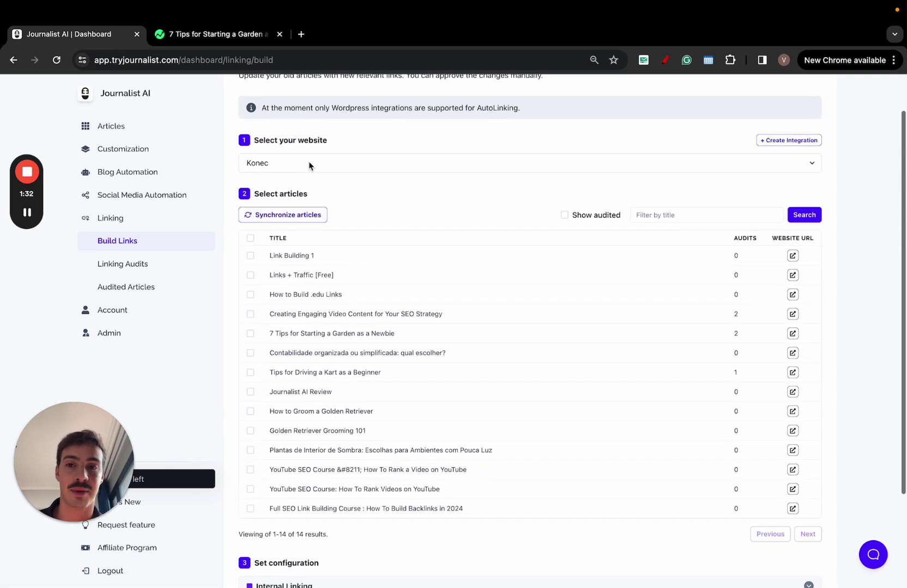
{"action": "left_click", "coordinate": [305, 163]}
{"action": "left_click", "coordinate": [299, 163]}
{"action": "scroll", "coordinate": [327, 196], "scroll_direction": "down", "scroll_amount": 3}
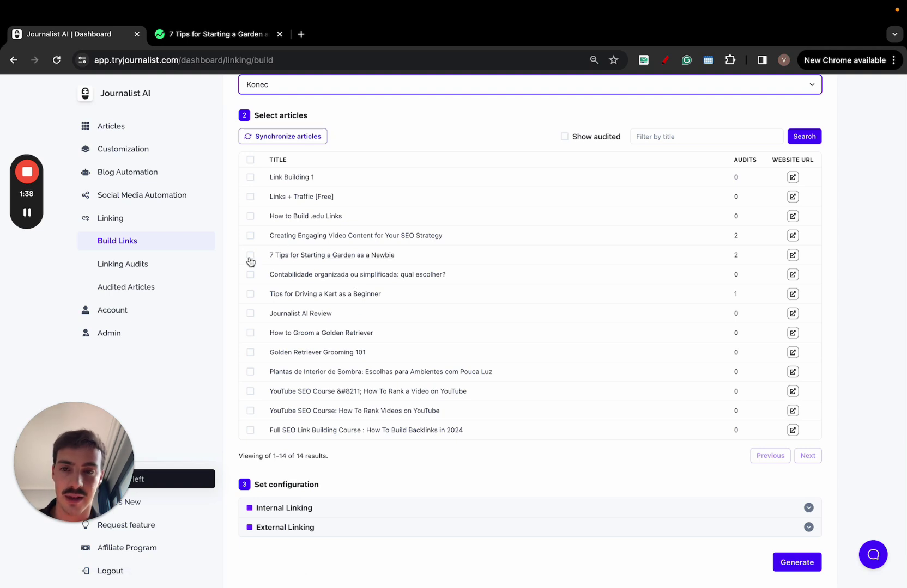
{"action": "left_click", "coordinate": [250, 235]}
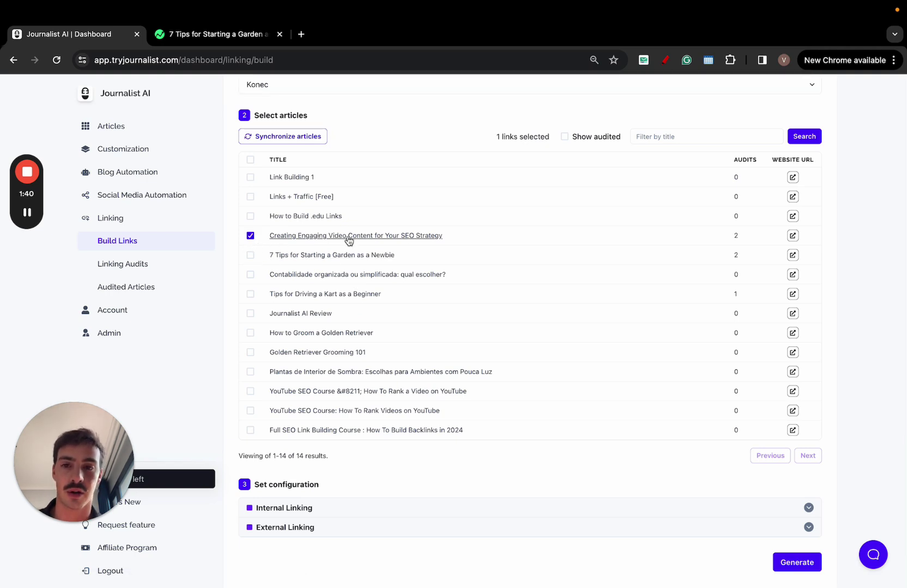
{"action": "left_click", "coordinate": [793, 236]}
Close the garden post tab and scroll through the Creating Engaging Video Content post.
{"action": "left_click", "coordinate": [414, 36]}
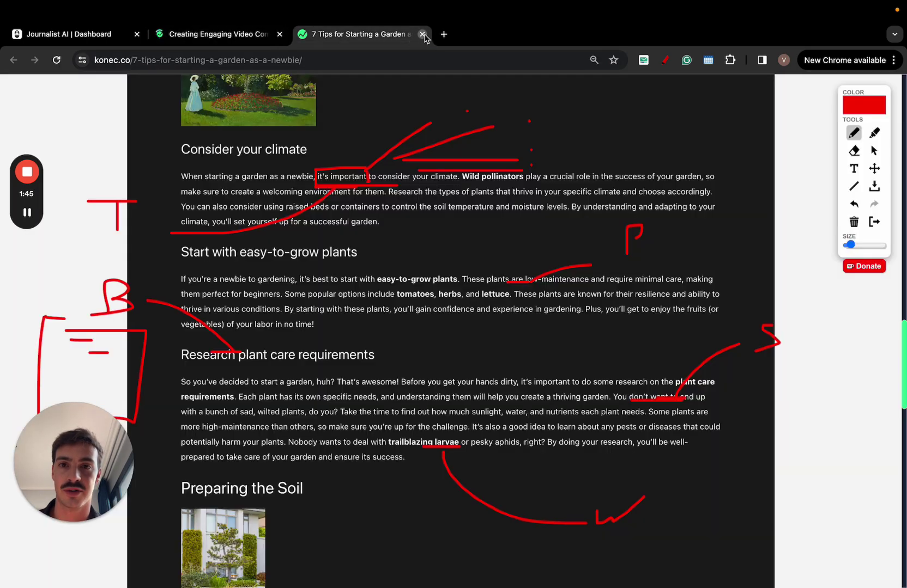
{"action": "left_click", "coordinate": [422, 34]}
{"action": "scroll", "coordinate": [472, 220], "scroll_direction": "down", "scroll_amount": 15}
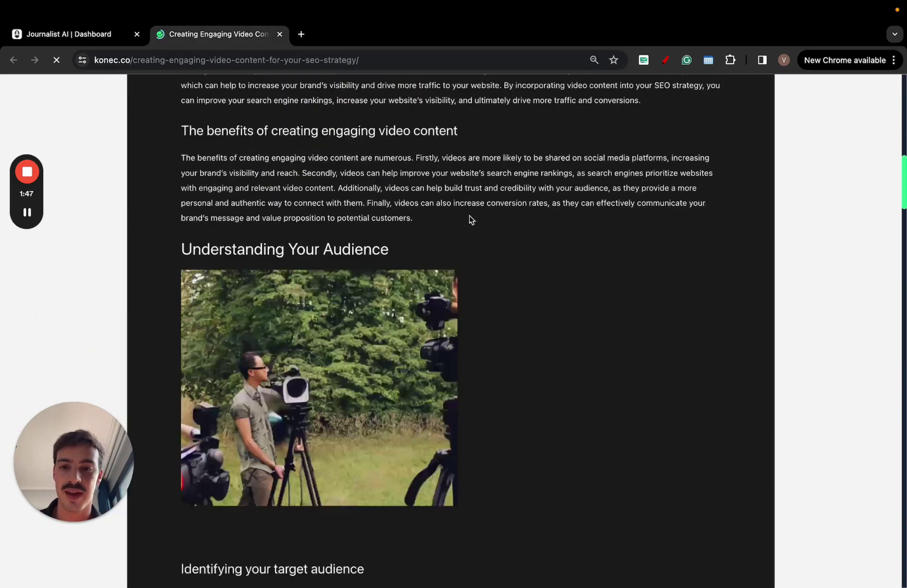
{"action": "scroll", "coordinate": [472, 220], "scroll_direction": "down", "scroll_amount": 20}
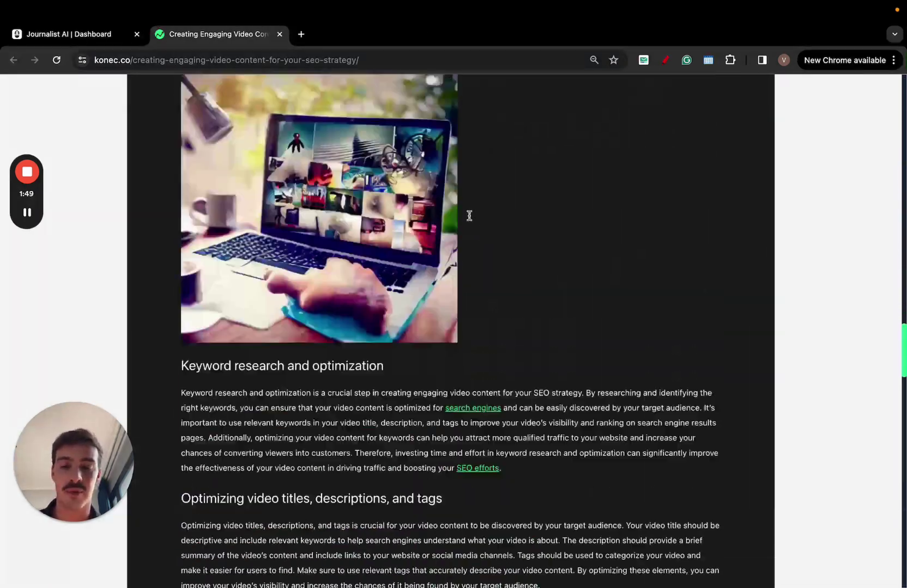
{"action": "scroll", "coordinate": [469, 218], "scroll_direction": "down", "scroll_amount": 6}
{"action": "scroll", "coordinate": [470, 218], "scroll_direction": "up", "scroll_amount": 18}
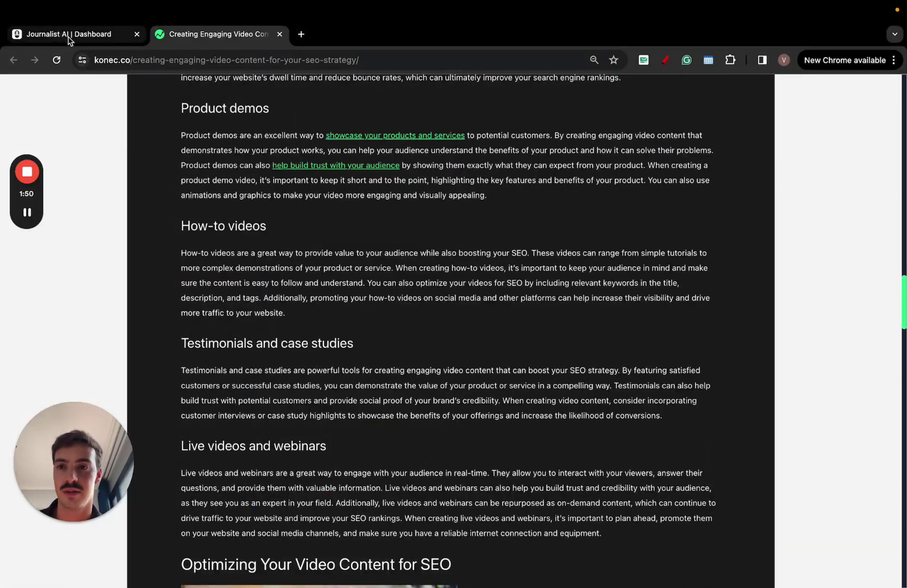
{"action": "scroll", "coordinate": [325, 191], "scroll_direction": "up", "scroll_amount": 12}
{"action": "scroll", "coordinate": [325, 191], "scroll_direction": "up", "scroll_amount": 4}
{"action": "left_click", "coordinate": [116, 35]}
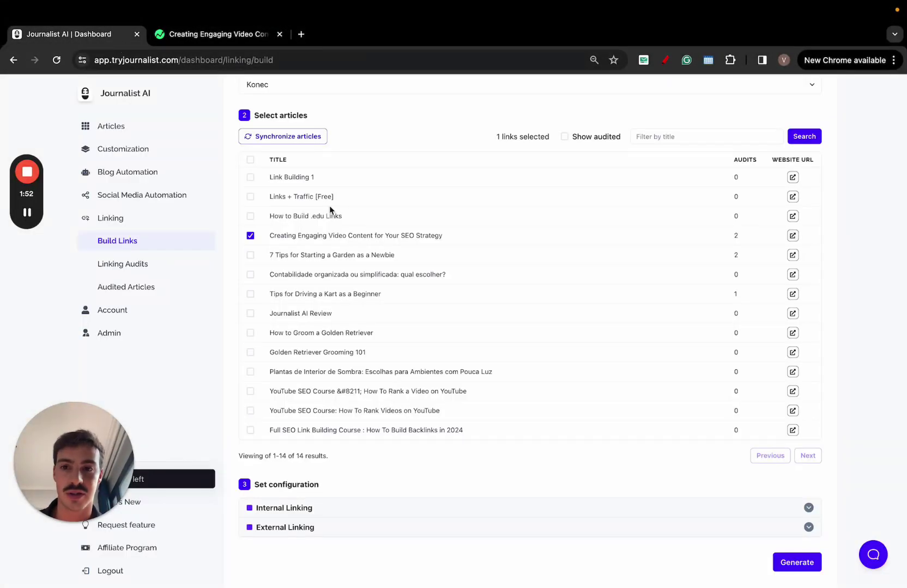
{"action": "scroll", "coordinate": [367, 343], "scroll_direction": "down", "scroll_amount": 2}
{"action": "left_click", "coordinate": [334, 462]}
{"action": "scroll", "coordinate": [310, 430], "scroll_direction": "down", "scroll_amount": 5}
{"action": "left_click", "coordinate": [275, 375]}
{"action": "left_click", "coordinate": [283, 376]}
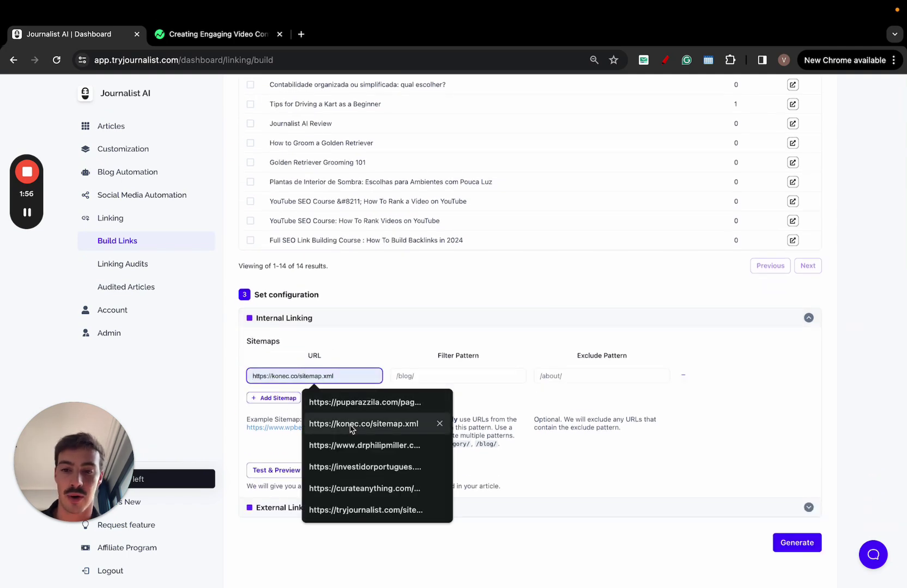
{"action": "left_click", "coordinate": [314, 421]}
{"action": "left_click", "coordinate": [294, 469]}
Scroll through the previewed internal URLs and select most of them.
{"action": "scroll", "coordinate": [414, 420], "scroll_direction": "down", "scroll_amount": 1}
{"action": "scroll", "coordinate": [413, 421], "scroll_direction": "down", "scroll_amount": 1}
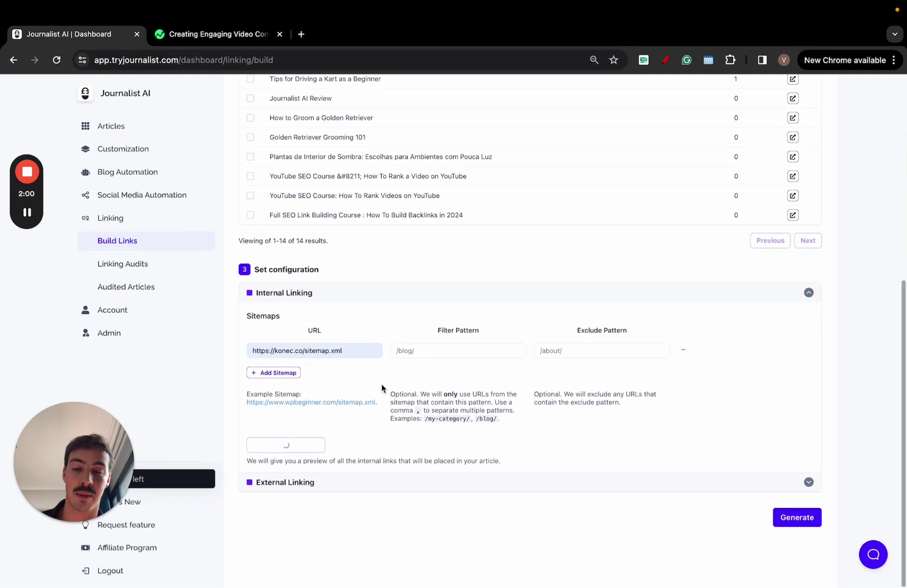
{"action": "scroll", "coordinate": [381, 388], "scroll_direction": "down", "scroll_amount": 5}
{"action": "scroll", "coordinate": [464, 458], "scroll_direction": "down", "scroll_amount": 10}
{"action": "scroll", "coordinate": [463, 458], "scroll_direction": "up", "scroll_amount": 10}
{"action": "scroll", "coordinate": [464, 432], "scroll_direction": "down", "scroll_amount": 5}
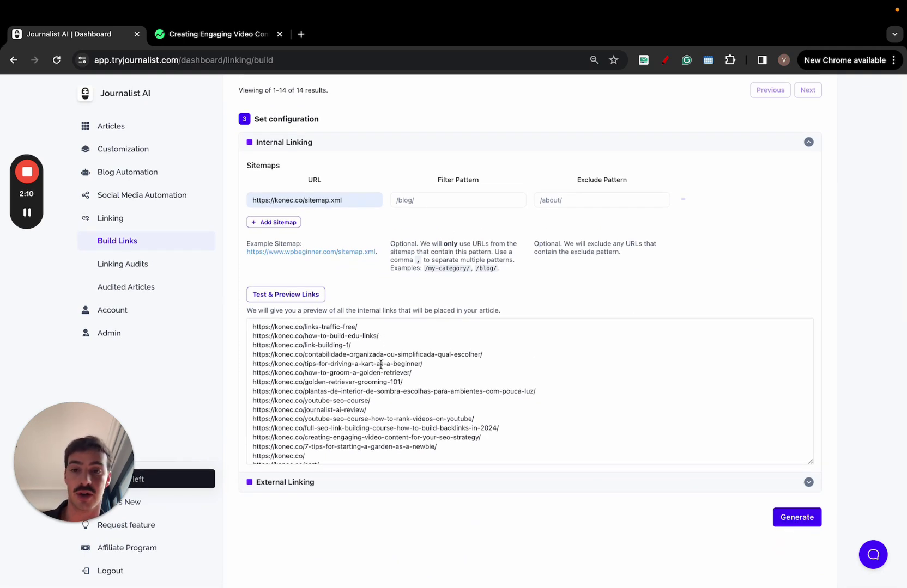
{"action": "left_click_drag", "start_coordinate": [374, 437], "coordinate": [331, 329]}
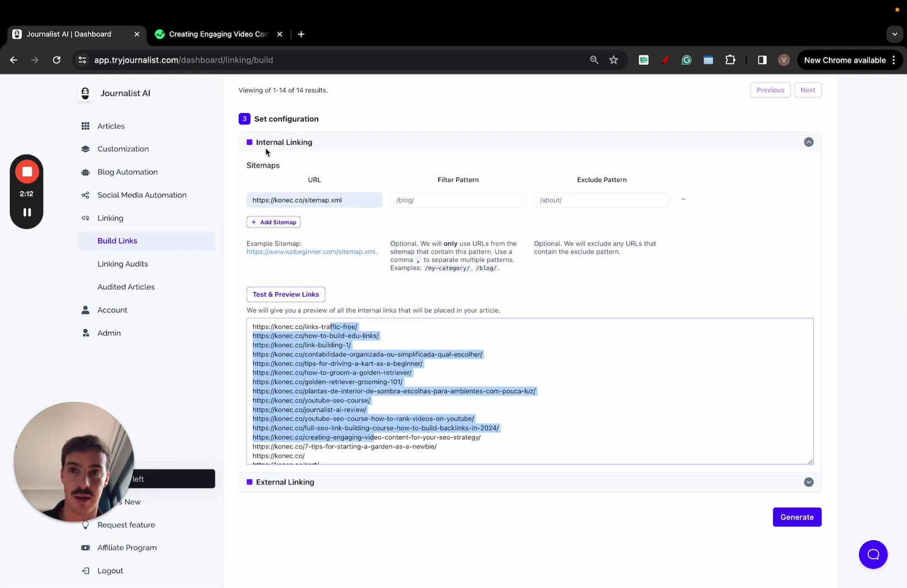
Check the video content post, then return to the sitemap filter pattern field.
{"action": "left_click", "coordinate": [249, 37]}
{"action": "scroll", "coordinate": [416, 204], "scroll_direction": "down", "scroll_amount": 3}
{"action": "scroll", "coordinate": [416, 204], "scroll_direction": "up", "scroll_amount": 10}
{"action": "scroll", "coordinate": [419, 205], "scroll_direction": "down", "scroll_amount": 15}
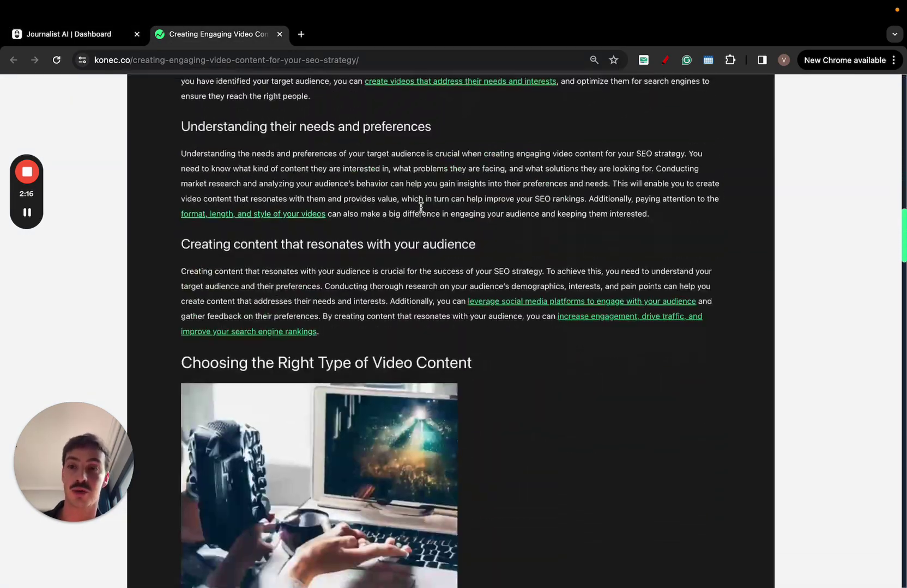
{"action": "left_click", "coordinate": [108, 36]}
{"action": "scroll", "coordinate": [392, 367], "scroll_direction": "down", "scroll_amount": 2}
{"action": "left_click", "coordinate": [402, 395]}
Clear the /blog text so the Filter Pattern field is empty.
{"action": "left_click", "coordinate": [421, 200]}
{"action": "type", "text": "/blog"}
{"action": "key", "text": "super+a"}
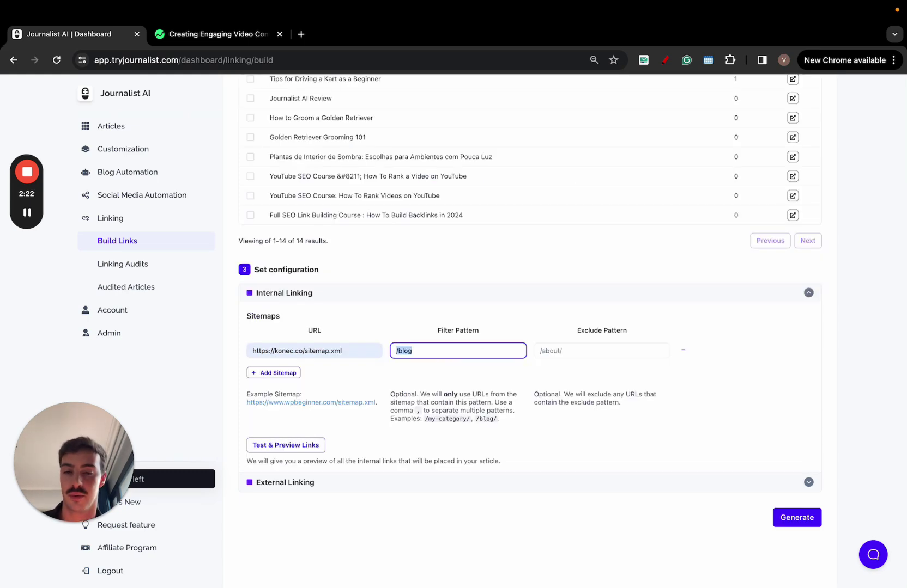
{"action": "key", "text": "BackSpace"}
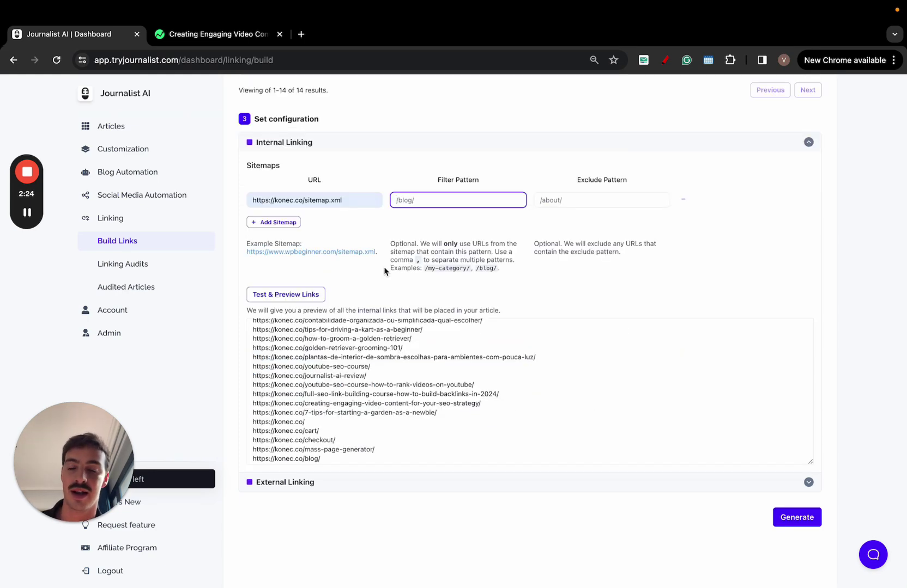
{"action": "scroll", "coordinate": [366, 371], "scroll_direction": "down", "scroll_amount": 10}
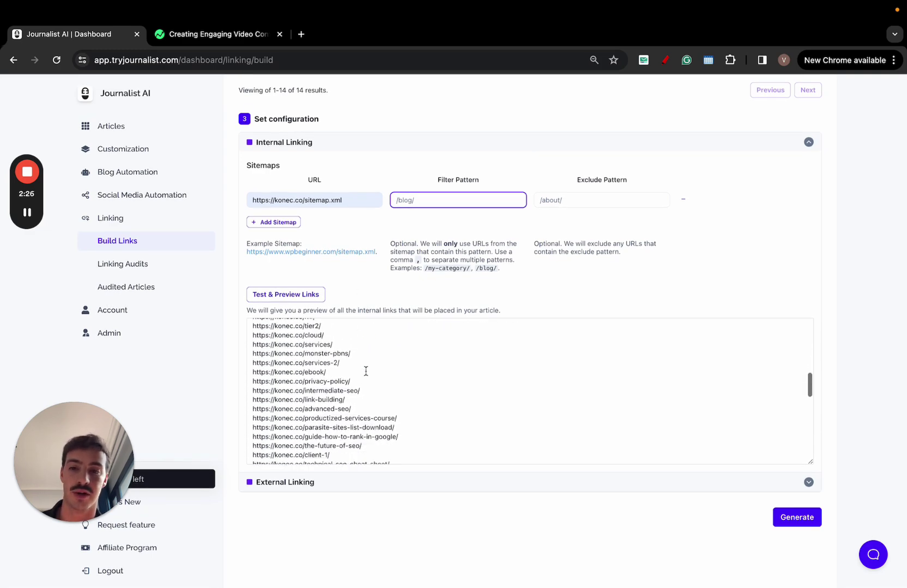
{"action": "scroll", "coordinate": [366, 371], "scroll_direction": "down", "scroll_amount": 2}
Collapse Internal Linking and expand the External Linking settings.
{"action": "left_click", "coordinate": [695, 185]}
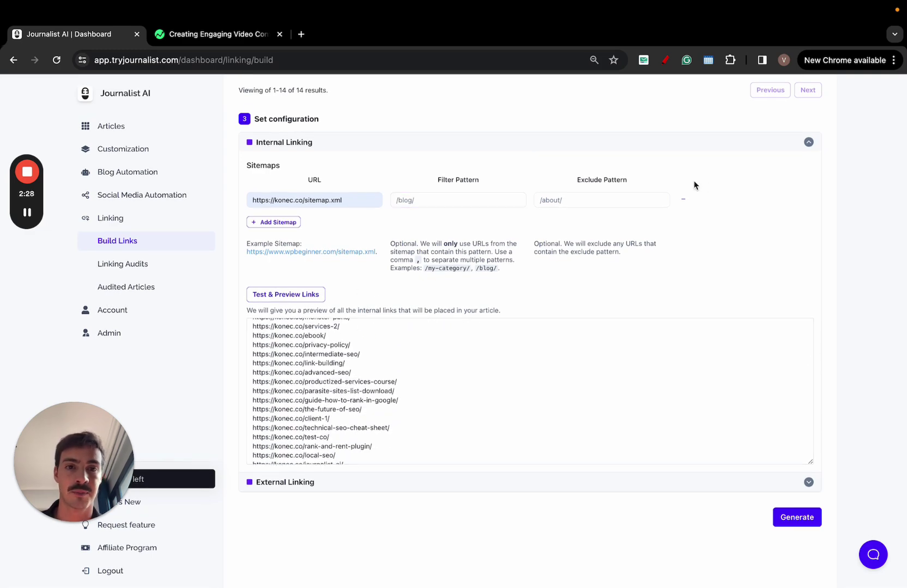
{"action": "left_click", "coordinate": [599, 146]}
{"action": "left_click", "coordinate": [295, 486]}
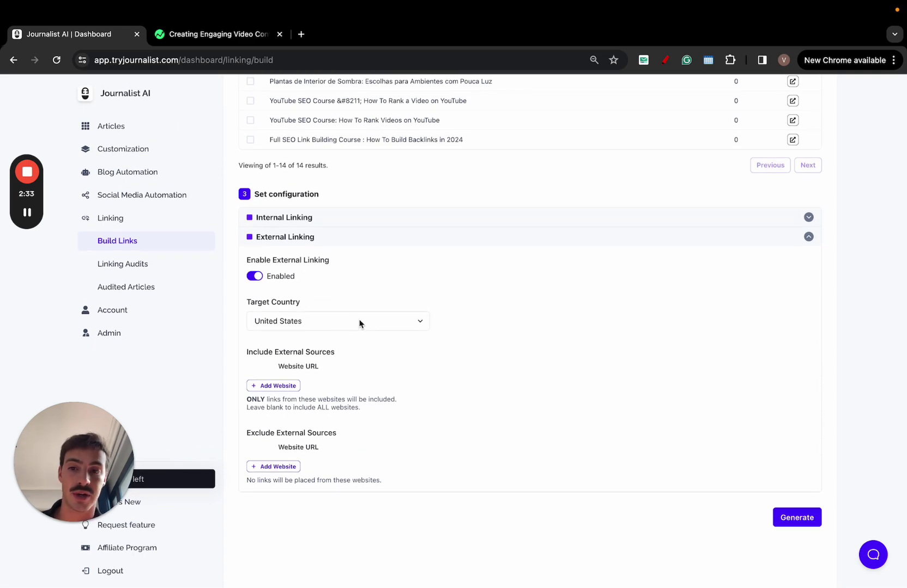
Highlight the Exclude External Sources option in red, then clear the annotations.
{"action": "left_click", "coordinate": [218, 33]}
{"action": "scroll", "coordinate": [328, 229], "scroll_direction": "down", "scroll_amount": 10}
{"action": "left_click", "coordinate": [87, 35]}
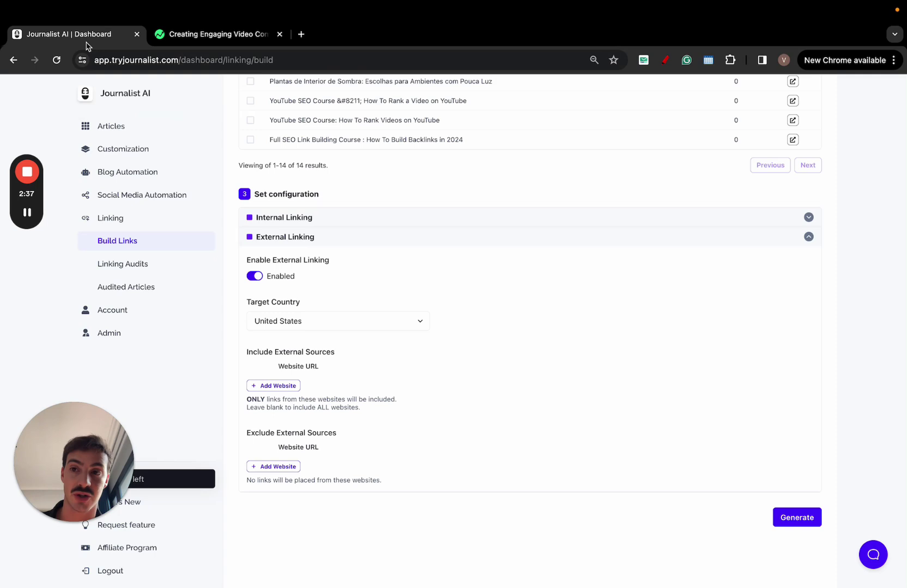
{"action": "left_click", "coordinate": [664, 60]}
{"action": "left_click_drag", "start_coordinate": [203, 440], "coordinate": [241, 440]}
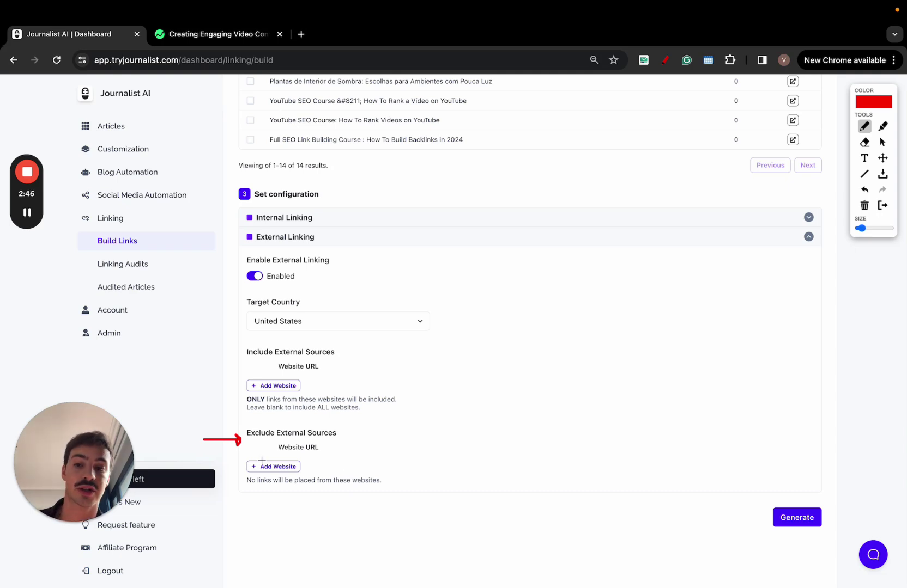
{"action": "left_click_drag", "start_coordinate": [261, 460], "coordinate": [303, 460]}
{"action": "left_click", "coordinate": [882, 206]}
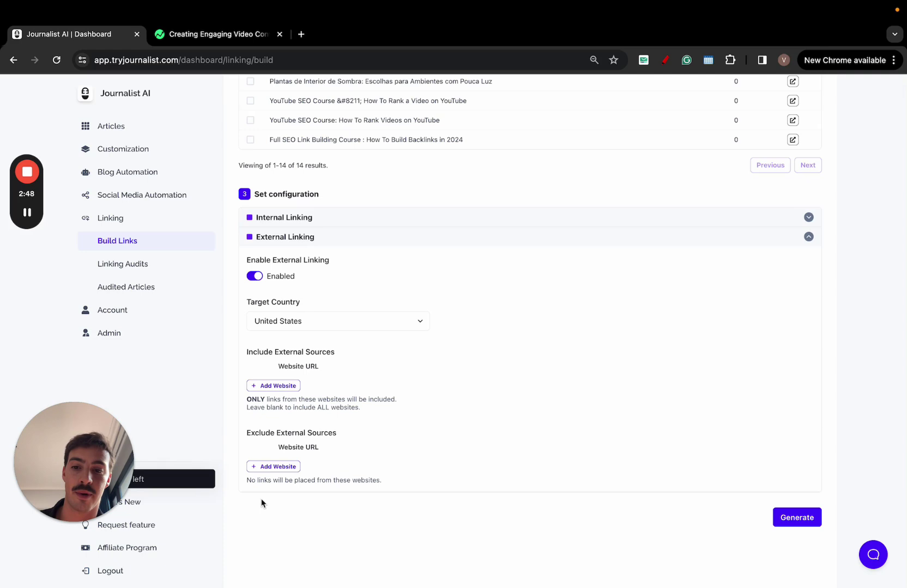
Add three excluded-website rows, remove two, collapse External Linking, and generate the audit.
{"action": "left_click", "coordinate": [278, 467]}
{"action": "left_click", "coordinate": [278, 489]}
{"action": "left_click", "coordinate": [279, 513]}
{"action": "left_click", "coordinate": [364, 468]}
{"action": "left_click", "coordinate": [363, 468]}
{"action": "left_click", "coordinate": [364, 468]}
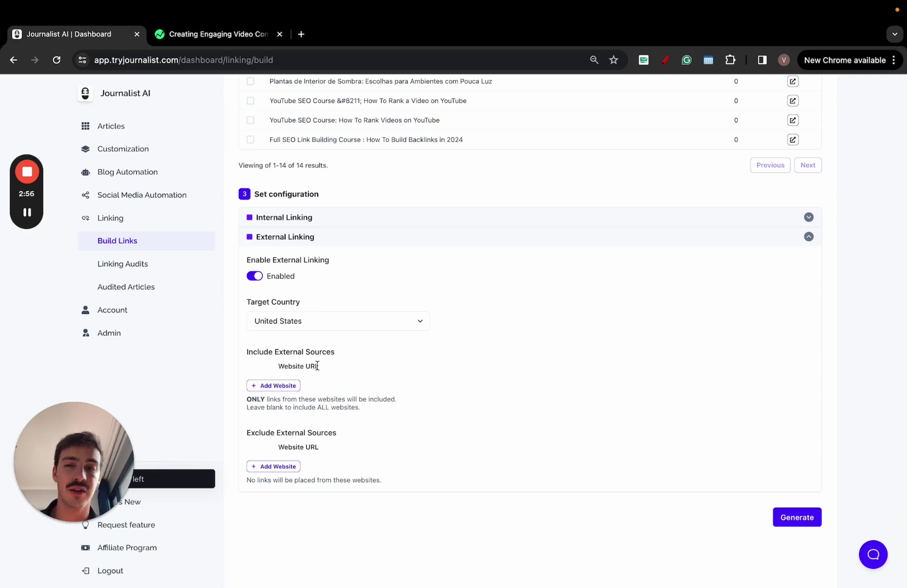
{"action": "left_click", "coordinate": [396, 245]}
{"action": "left_click", "coordinate": [795, 518]}
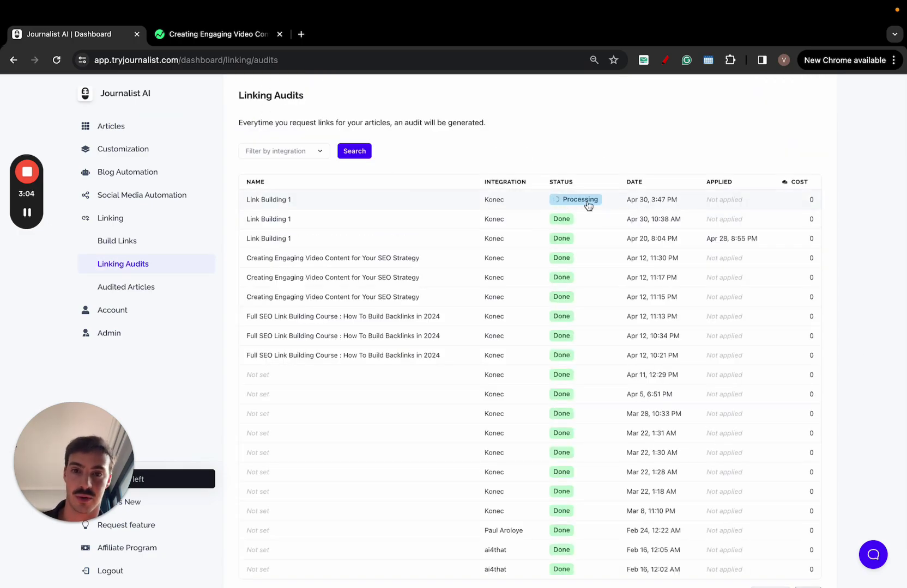
Scroll the video content post to its SEO section and select 'your website.'.
{"action": "left_click", "coordinate": [235, 34]}
{"action": "scroll", "coordinate": [414, 193], "scroll_direction": "down", "scroll_amount": 20}
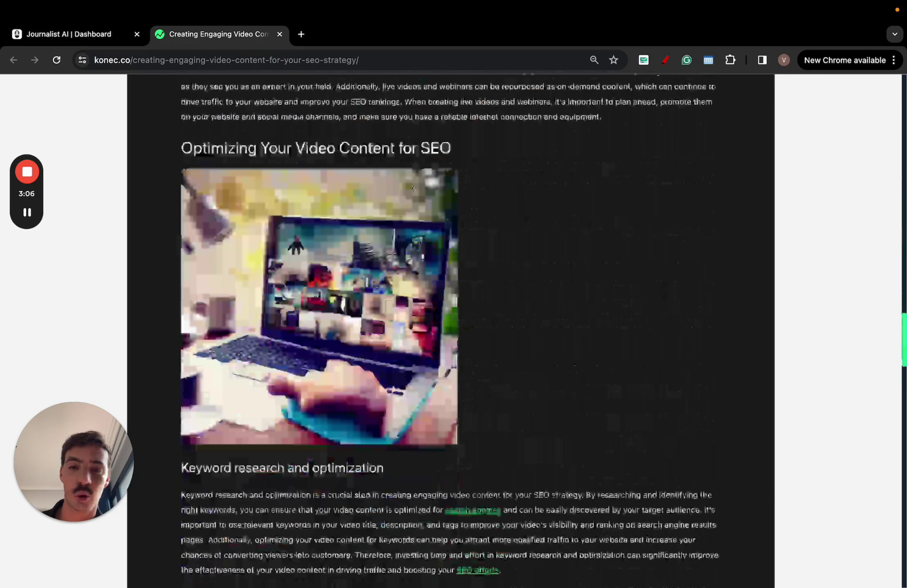
{"action": "scroll", "coordinate": [414, 193], "scroll_direction": "up", "scroll_amount": 20}
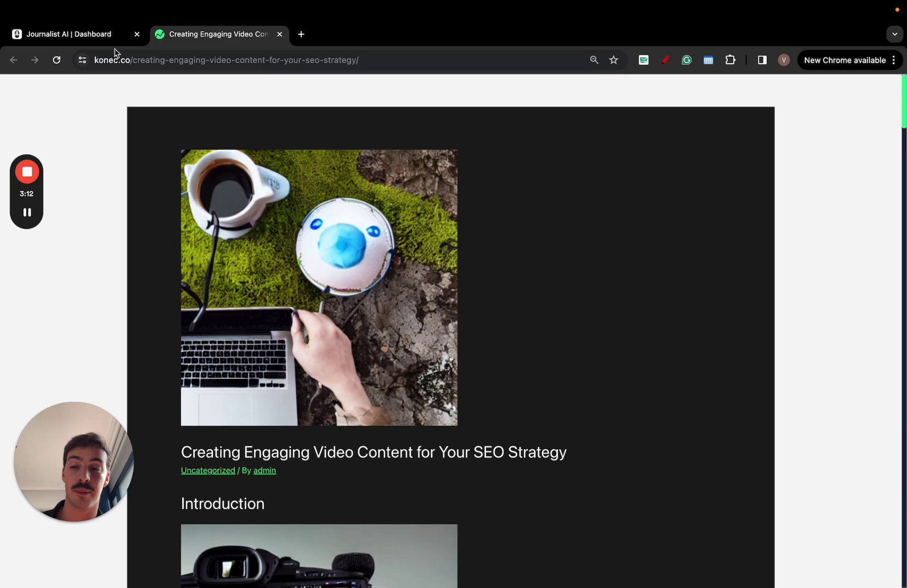
{"action": "scroll", "coordinate": [376, 245], "scroll_direction": "down", "scroll_amount": 13}
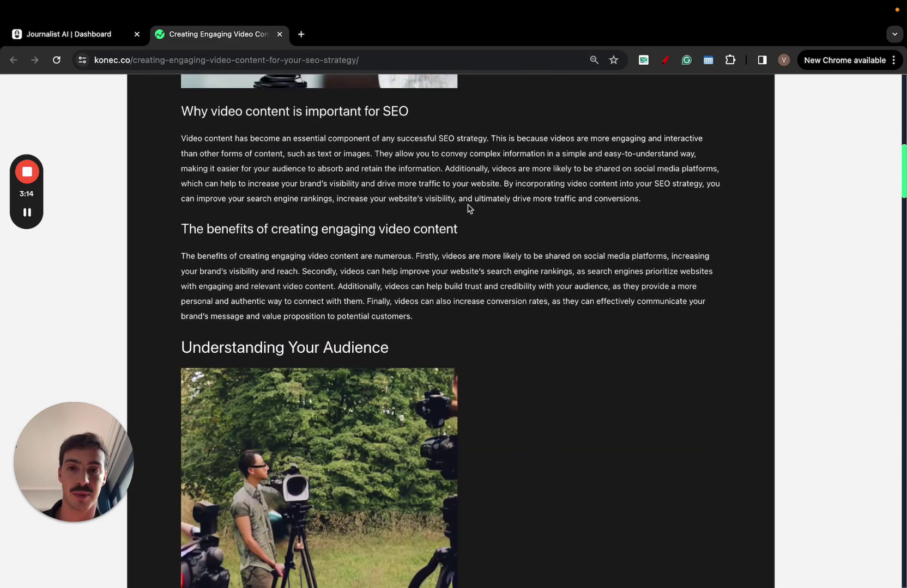
{"action": "mouse_move", "coordinate": [453, 184]}
{"action": "left_mouse_down"}
{"action": "mouse_move", "coordinate": [505, 192]}
{"action": "mouse_move", "coordinate": [618, 126]}
{"action": "left_mouse_up"}
Mark 'video content' and 'relevant video content' in red, then clear the drawings.
{"action": "left_click", "coordinate": [665, 60]}
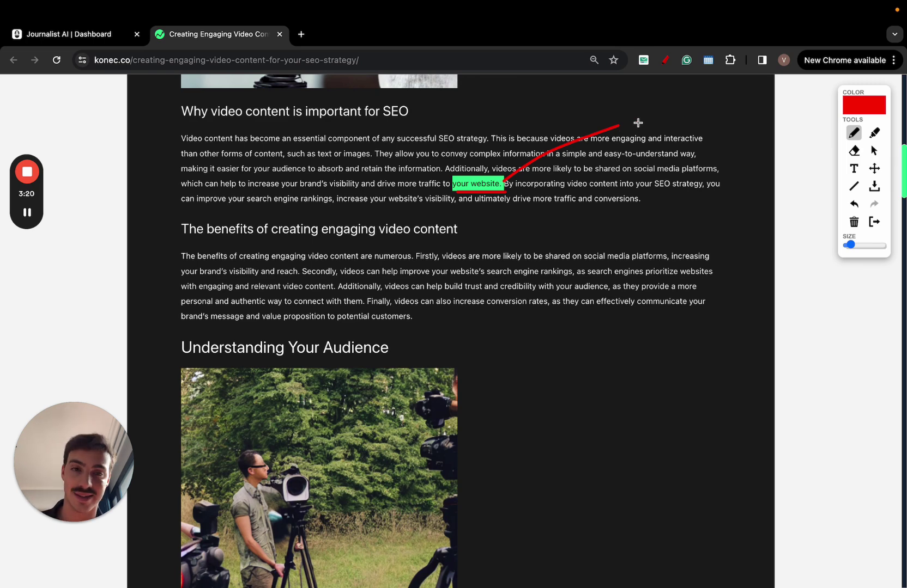
{"action": "mouse_move", "coordinate": [652, 123]}
{"action": "left_mouse_down"}
{"action": "mouse_move", "coordinate": [637, 123]}
{"action": "mouse_move", "coordinate": [667, 132]}
{"action": "left_mouse_up"}
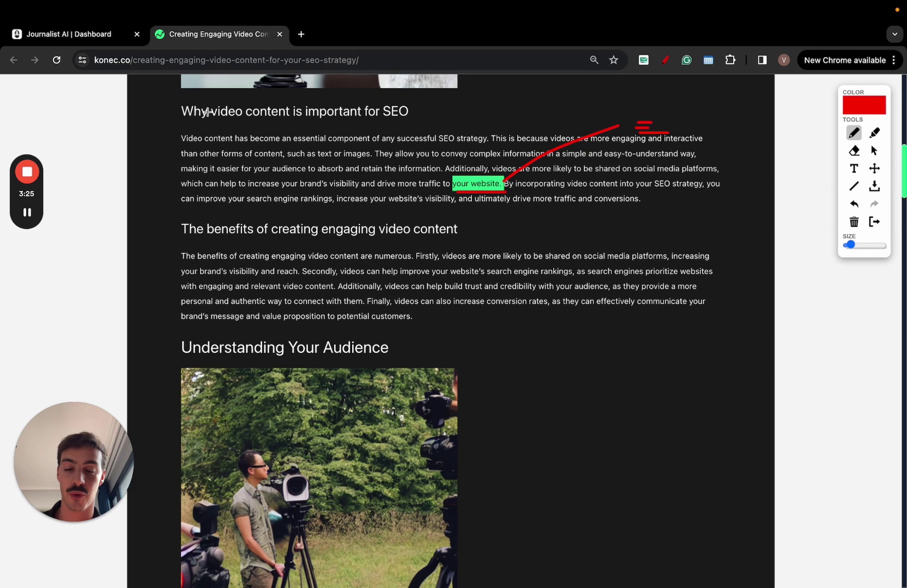
{"action": "left_click_drag", "start_coordinate": [277, 294], "coordinate": [327, 294]}
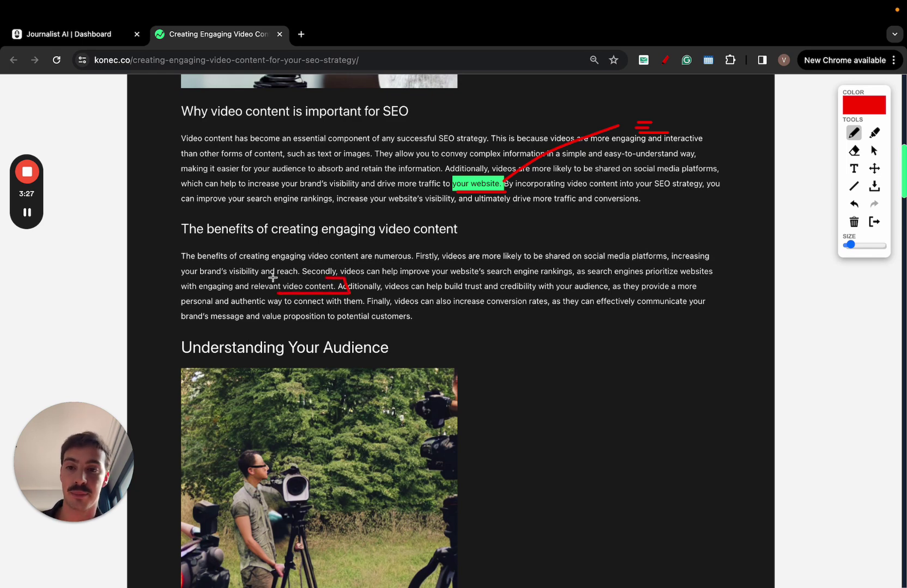
{"action": "mouse_move", "coordinate": [272, 278]}
{"action": "left_mouse_down"}
{"action": "mouse_move", "coordinate": [239, 286]}
{"action": "mouse_move", "coordinate": [245, 294]}
{"action": "mouse_move", "coordinate": [294, 290]}
{"action": "mouse_move", "coordinate": [121, 207]}
{"action": "left_mouse_up"}
{"action": "mouse_move", "coordinate": [89, 169]}
{"action": "left_mouse_down"}
{"action": "mouse_move", "coordinate": [93, 196]}
{"action": "mouse_move", "coordinate": [132, 174]}
{"action": "left_mouse_up"}
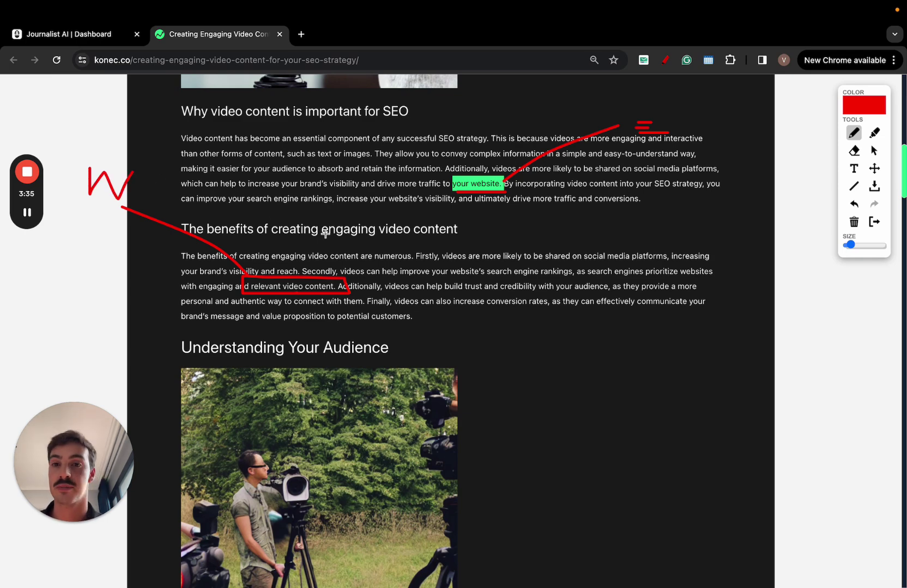
{"action": "left_click", "coordinate": [873, 221]}
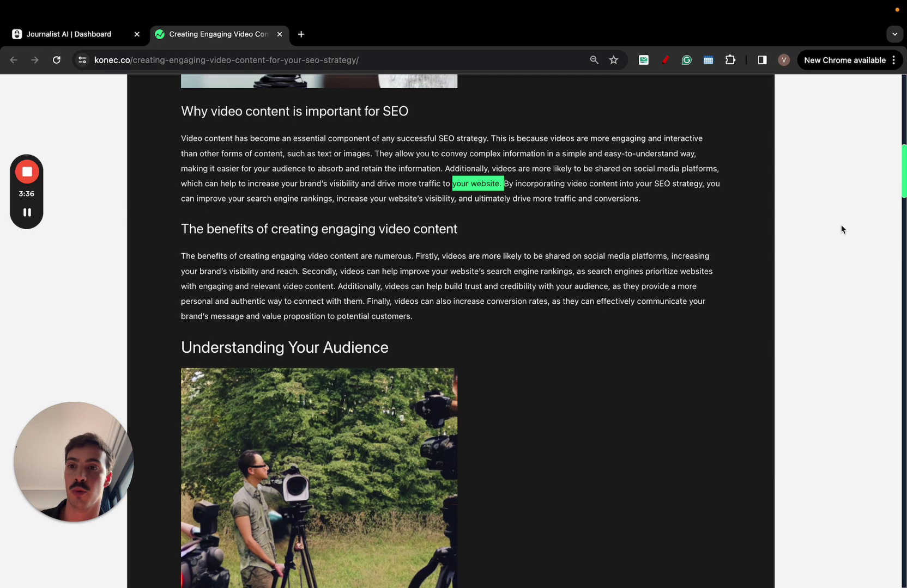
Open the newest Link Building 1 audit from the Linking Audits page.
{"action": "left_click", "coordinate": [115, 35]}
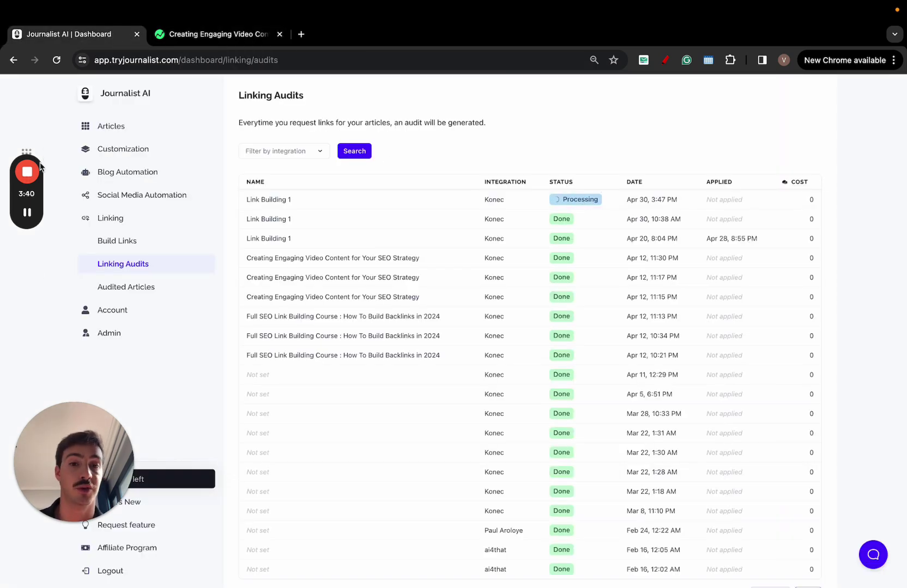
{"action": "left_click", "coordinate": [405, 200]}
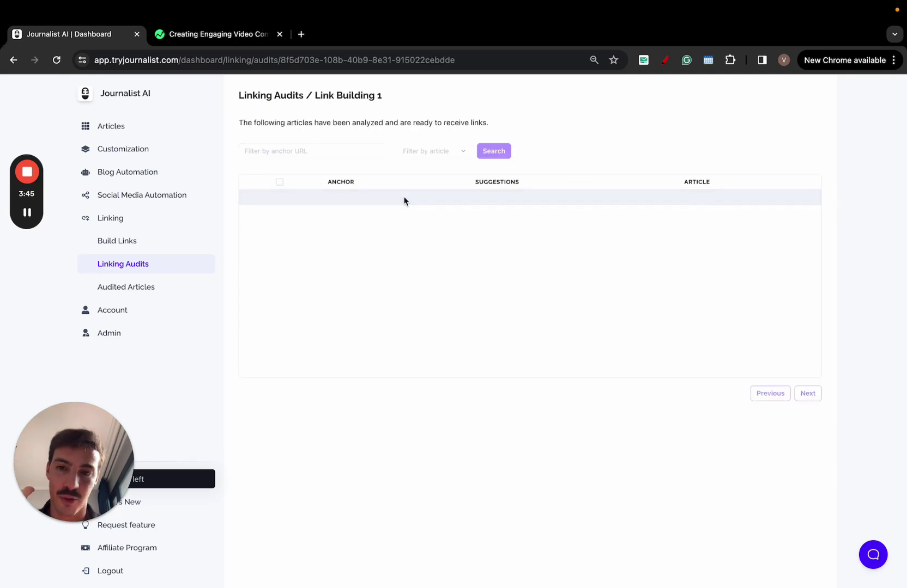
{"action": "scroll", "coordinate": [405, 202], "scroll_direction": "down", "scroll_amount": 6}
{"action": "scroll", "coordinate": [405, 202], "scroll_direction": "up", "scroll_amount": 5}
{"action": "scroll", "coordinate": [404, 201], "scroll_direction": "up", "scroll_amount": 1}
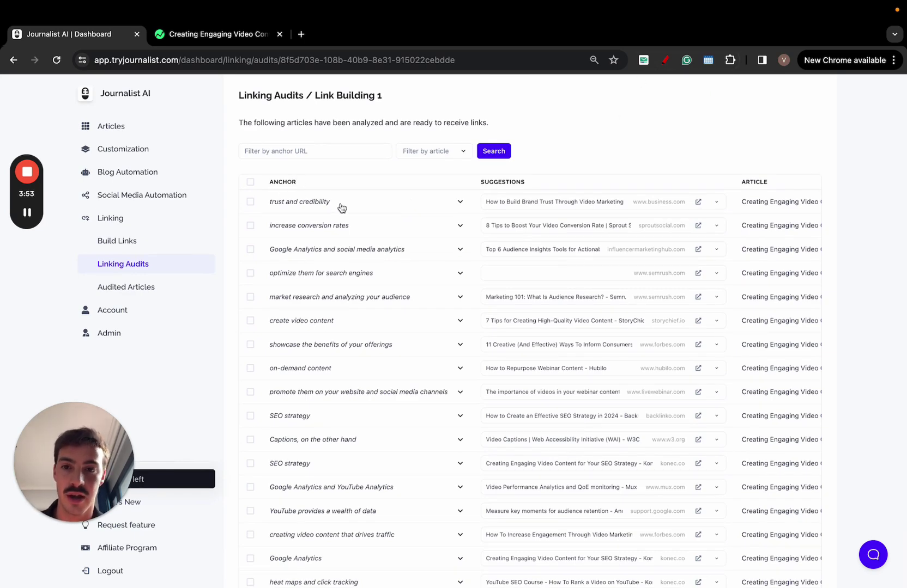
Expand the 'increase conversion rates' suggestion and copy that anchor phrase.
{"action": "left_click", "coordinate": [424, 200]}
{"action": "left_click", "coordinate": [393, 206]}
{"action": "left_click", "coordinate": [391, 225]}
{"action": "left_click", "coordinate": [393, 233]}
{"action": "scroll", "coordinate": [364, 232], "scroll_direction": "left", "scroll_amount": 3}
{"action": "left_click", "coordinate": [355, 228]}
{"action": "left_click_drag", "start_coordinate": [489, 258], "coordinate": [569, 257]}
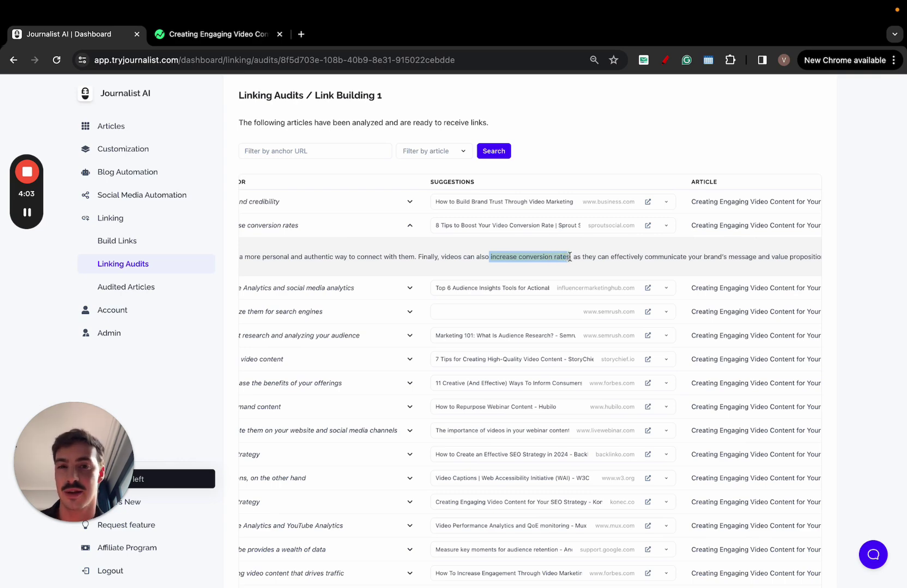
{"action": "key", "text": "super+c"}
Search the Konec article for the copied 'increase conversion rates' phrase.
{"action": "left_click", "coordinate": [243, 38]}
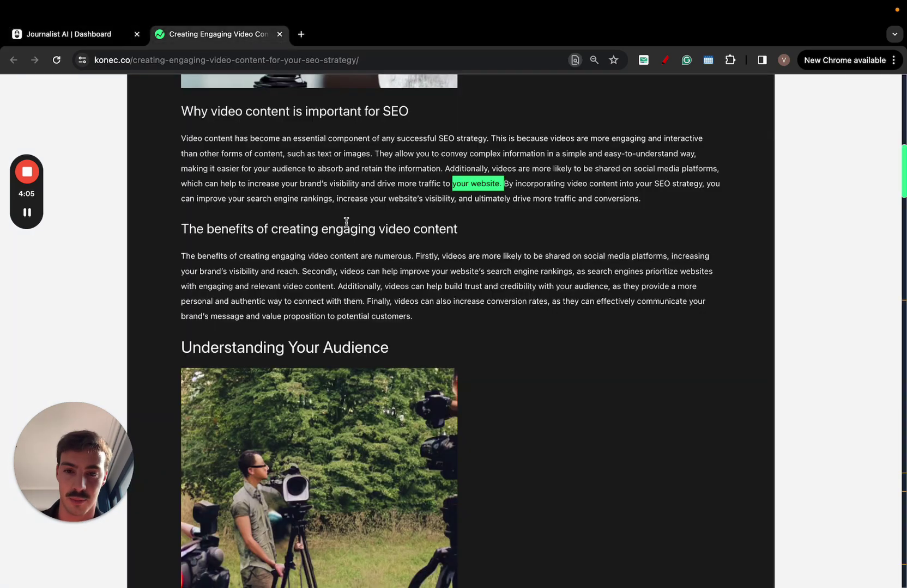
{"action": "key", "text": "super+f"}
{"action": "key", "text": "super+v"}
{"action": "key", "text": "super+1"}
Review the link suggestions for 'increase conversion rates', keeping 8 Tips selected.
{"action": "left_click", "coordinate": [581, 232]}
{"action": "scroll", "coordinate": [588, 284], "scroll_direction": "down", "scroll_amount": 1}
{"action": "scroll", "coordinate": [590, 287], "scroll_direction": "up", "scroll_amount": 1}
{"action": "left_click", "coordinate": [620, 234]}
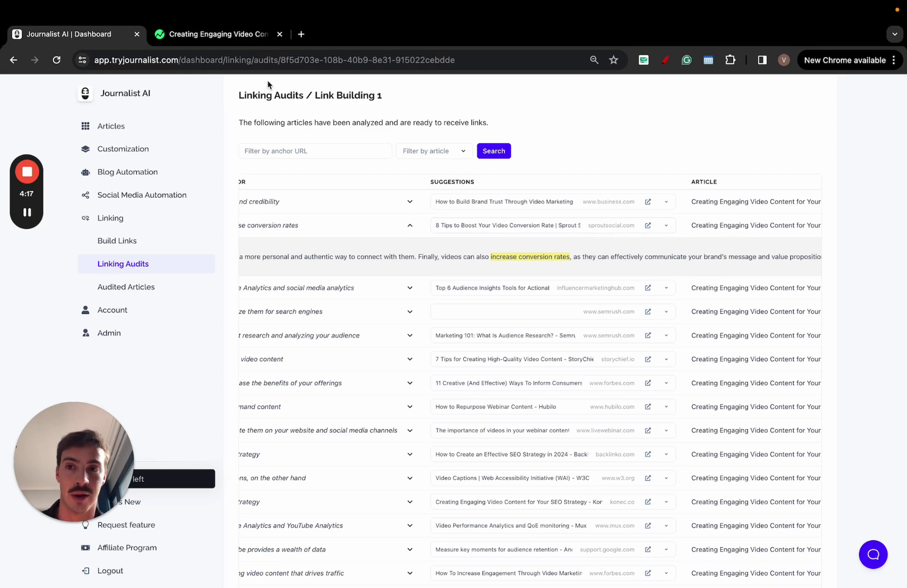
Recheck the article, then reopen the 'increase conversion rates' suggestion list to browse alternatives.
{"action": "left_click", "coordinate": [238, 41]}
{"action": "key", "text": "ctrl+shift+Tab"}
{"action": "left_click", "coordinate": [630, 227]}
{"action": "scroll", "coordinate": [613, 293], "scroll_direction": "down", "scroll_amount": 2}
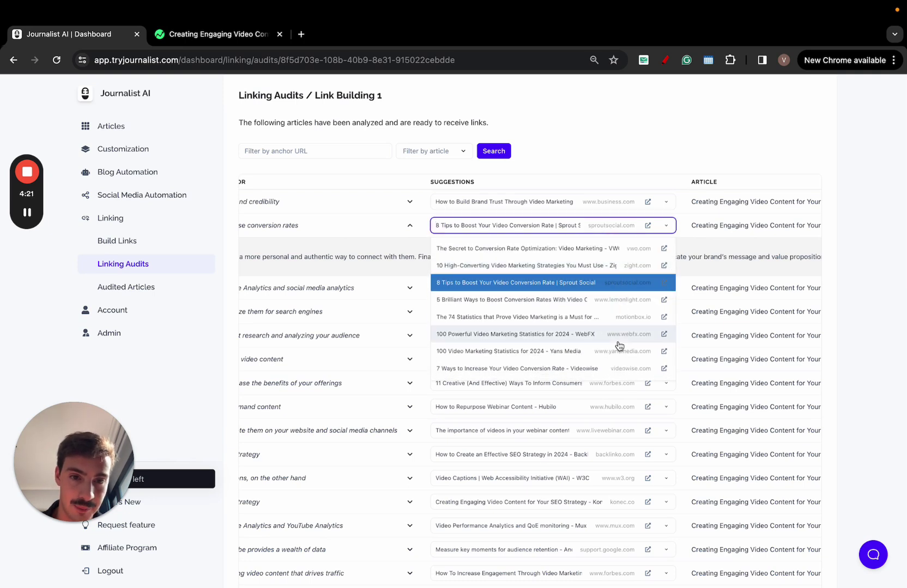
{"action": "scroll", "coordinate": [619, 345], "scroll_direction": "up", "scroll_amount": 2}
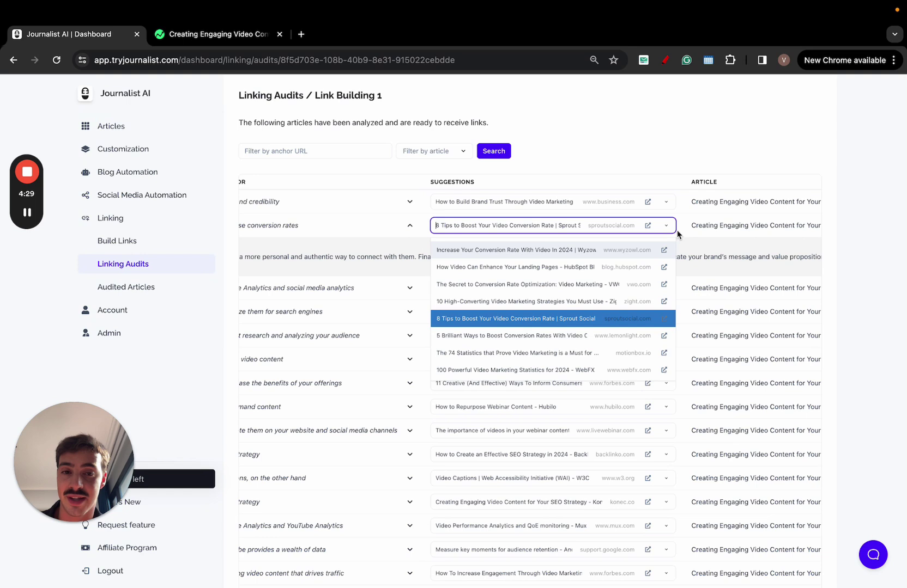
{"action": "key", "text": "Escape"}
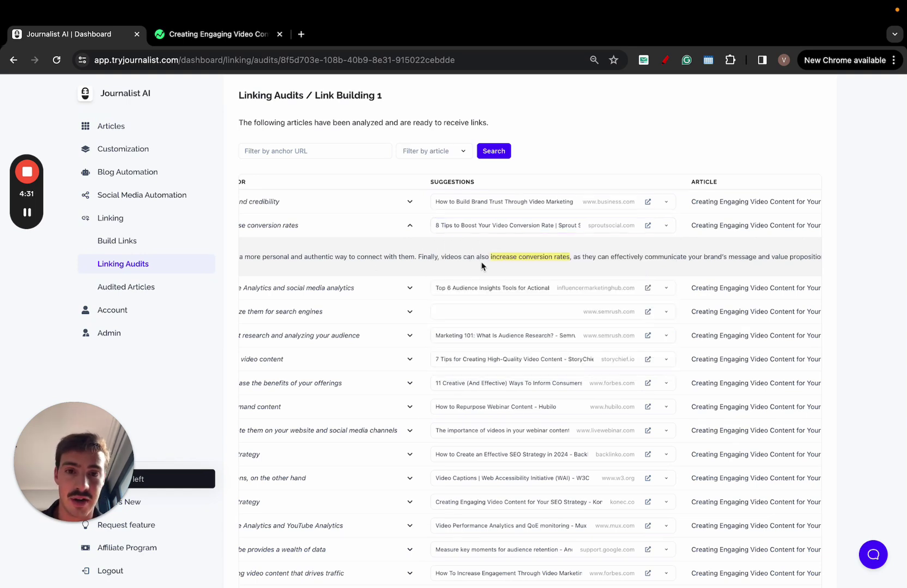
{"action": "left_click", "coordinate": [596, 231]}
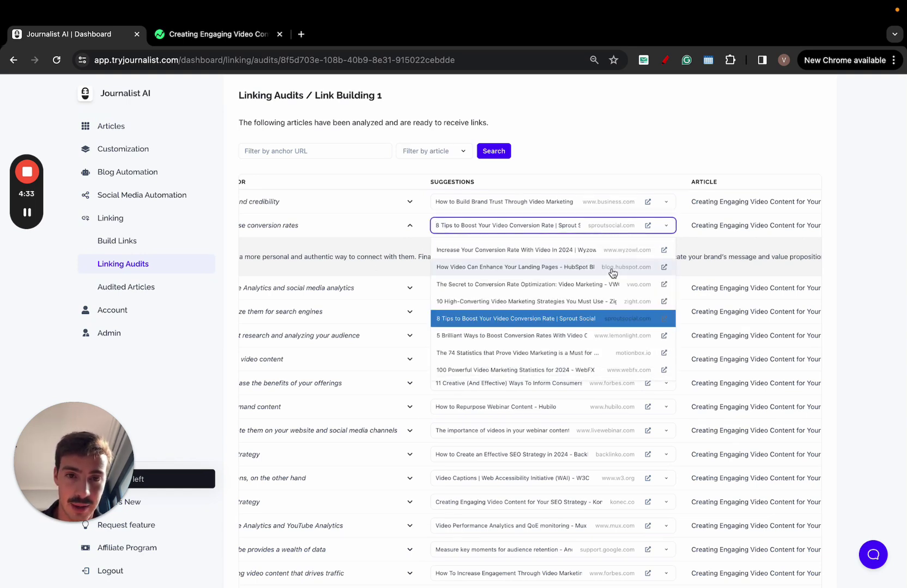
{"action": "scroll", "coordinate": [627, 264], "scroll_direction": "down", "scroll_amount": 1}
{"action": "scroll", "coordinate": [633, 263], "scroll_direction": "up", "scroll_amount": 1}
Open the Wyzowl and HubSpot suggestions for 'increase conversion rates' in new tabs.
{"action": "left_click", "coordinate": [663, 253]}
{"action": "left_click", "coordinate": [76, 34]}
{"action": "left_click", "coordinate": [662, 225]}
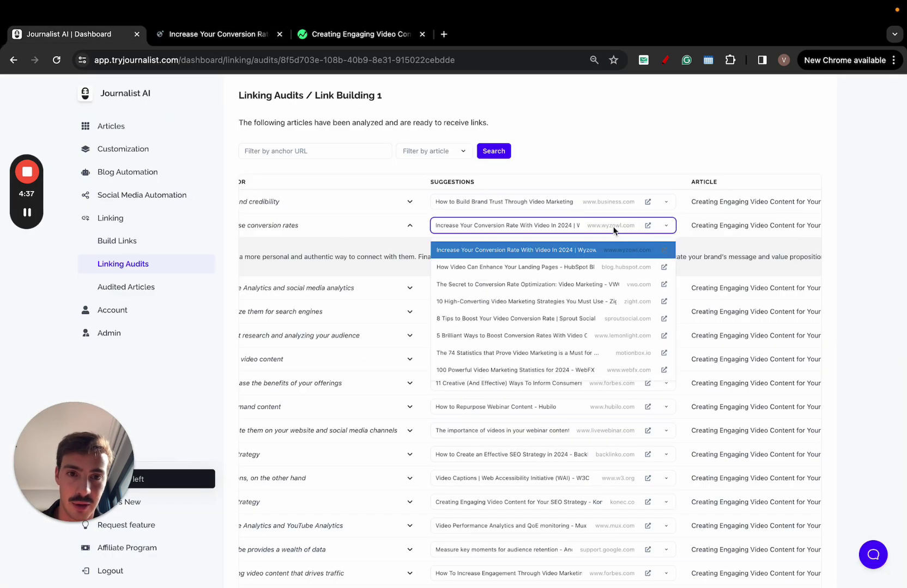
{"action": "left_click", "coordinate": [663, 267]}
Compare the Wyzowl conversion-rate article title with the Konec post's 'increase conversion rates' passage.
{"action": "left_click", "coordinate": [475, 35]}
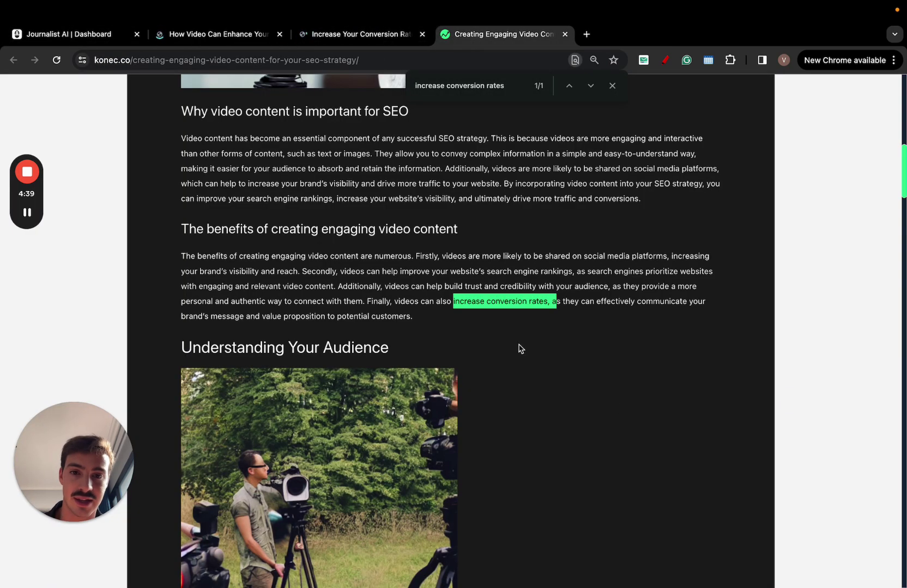
{"action": "left_click", "coordinate": [346, 37]}
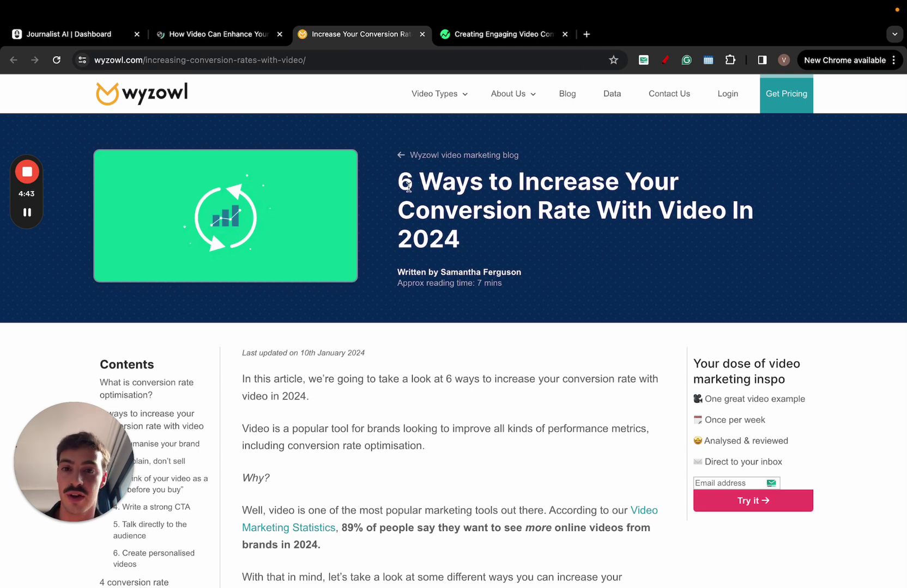
{"action": "left_click_drag", "start_coordinate": [408, 187], "coordinate": [589, 245]}
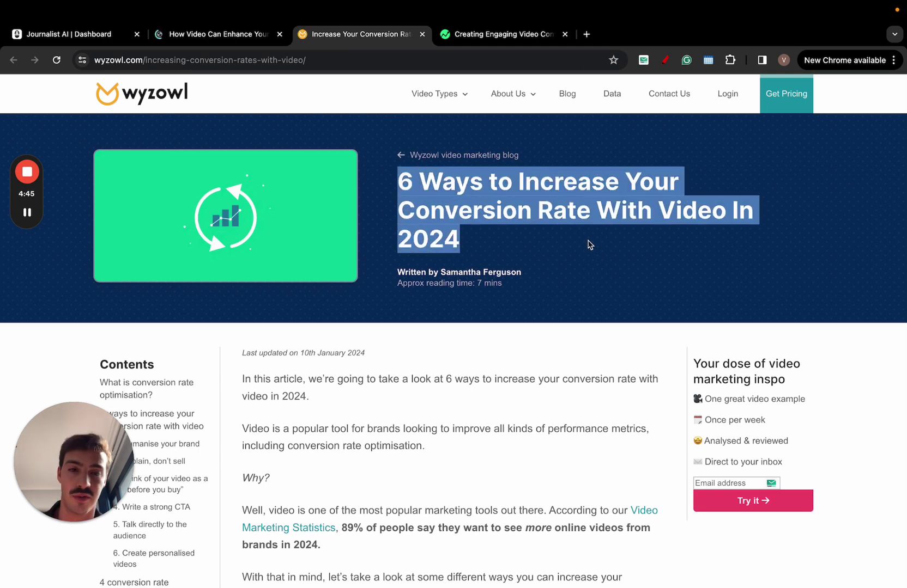
{"action": "left_click", "coordinate": [531, 133]}
{"action": "key", "text": "super+f"}
{"action": "left_click", "coordinate": [503, 35]}
{"action": "scroll", "coordinate": [476, 180], "scroll_direction": "up", "scroll_amount": 10}
{"action": "scroll", "coordinate": [475, 180], "scroll_direction": "down", "scroll_amount": 5}
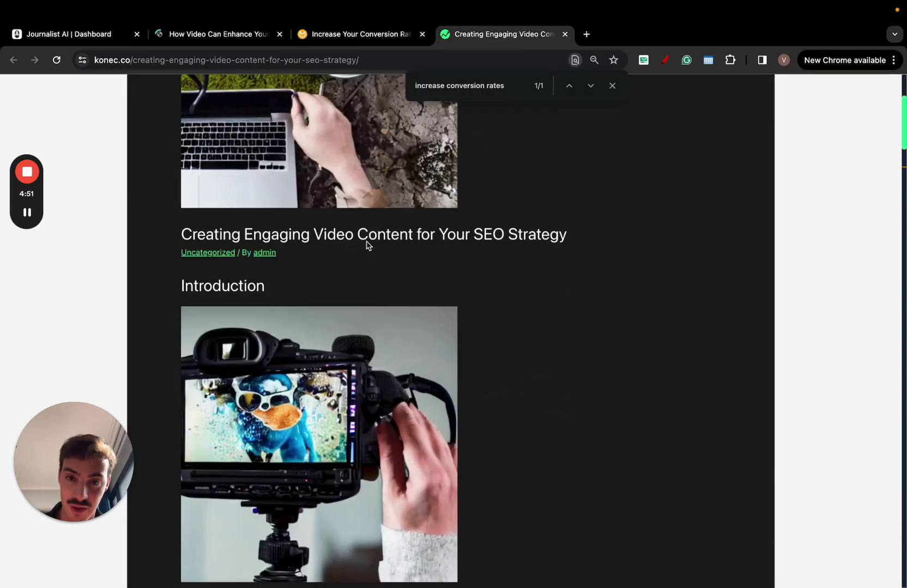
{"action": "scroll", "coordinate": [486, 267], "scroll_direction": "down", "scroll_amount": 10}
{"action": "scroll", "coordinate": [485, 267], "scroll_direction": "up", "scroll_amount": 2}
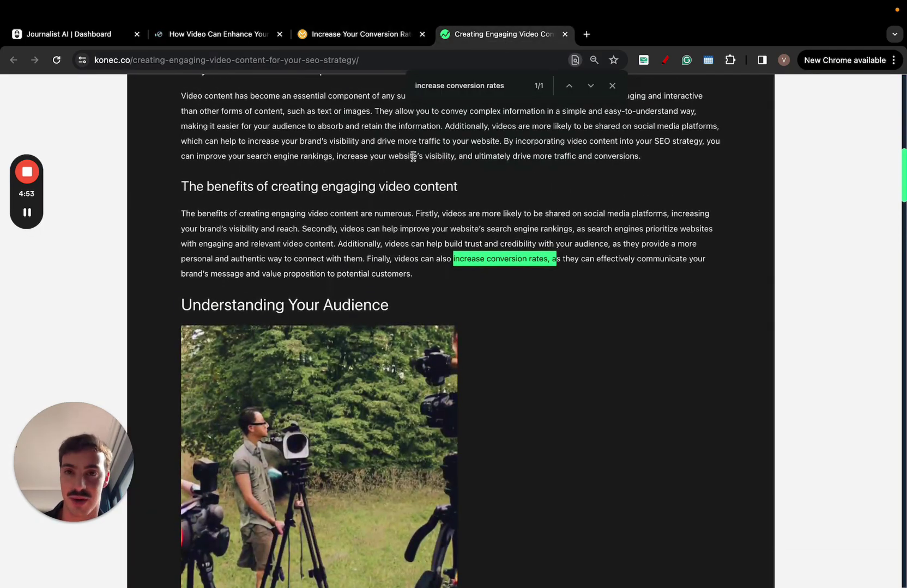
{"action": "left_click", "coordinate": [352, 43]}
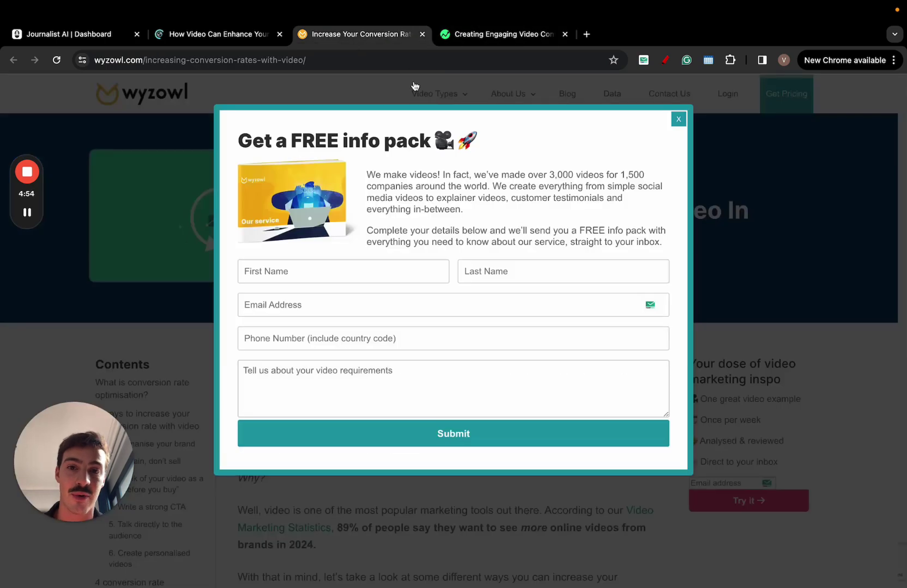
Review the HubSpot landing-pages article title, then close its tab.
{"action": "left_click", "coordinate": [243, 38]}
{"action": "left_click_drag", "start_coordinate": [142, 195], "coordinate": [228, 237]}
{"action": "left_click", "coordinate": [279, 34]}
Link 'increase conversion rates' to the Wyzowl conversion-rate article and approve it.
{"action": "left_click", "coordinate": [105, 36]}
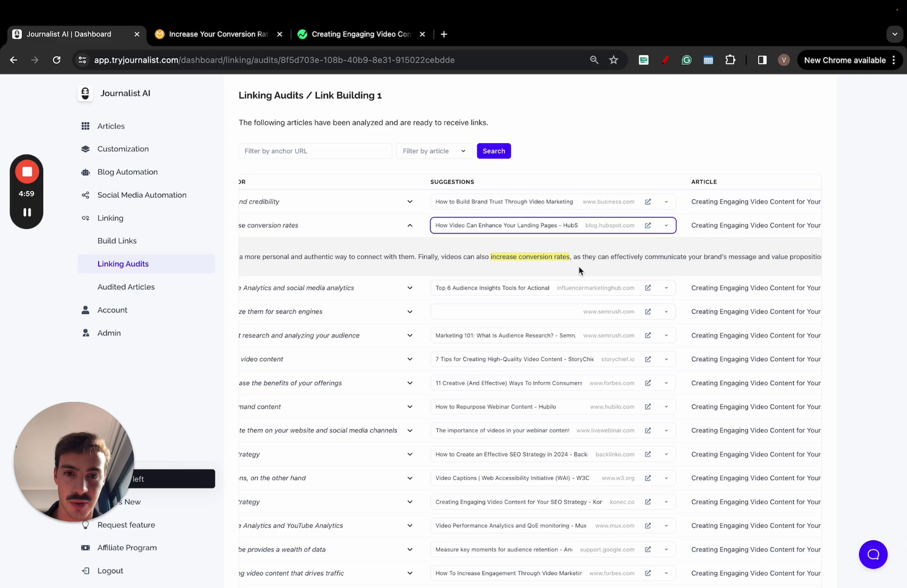
{"action": "left_click", "coordinate": [589, 229]}
{"action": "left_click", "coordinate": [562, 250]}
{"action": "left_click", "coordinate": [414, 235]}
{"action": "left_click", "coordinate": [250, 226]}
Copy 'heat maps and click tracking' and locate that passage in the Konec article.
{"action": "scroll", "coordinate": [569, 280], "scroll_direction": "down", "scroll_amount": 3}
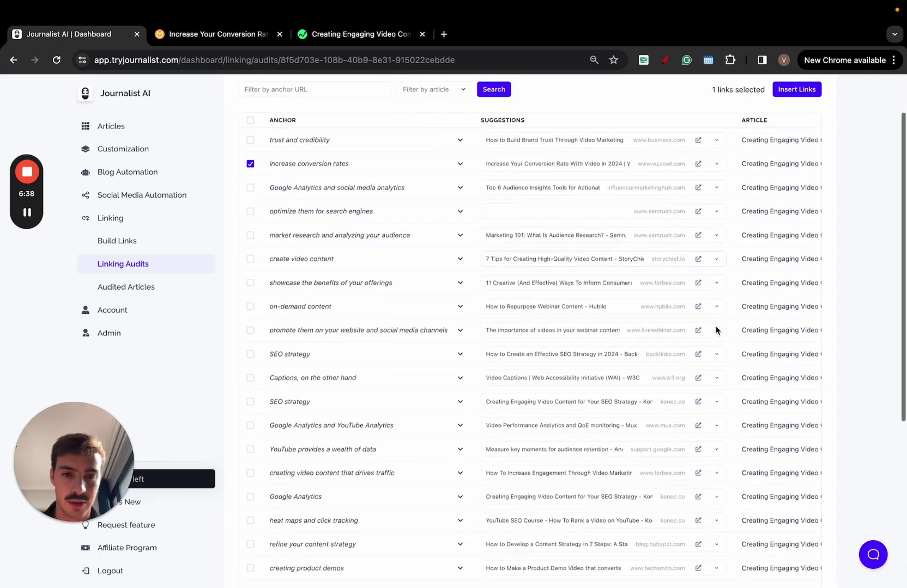
{"action": "scroll", "coordinate": [716, 330], "scroll_direction": "down", "scroll_amount": 3}
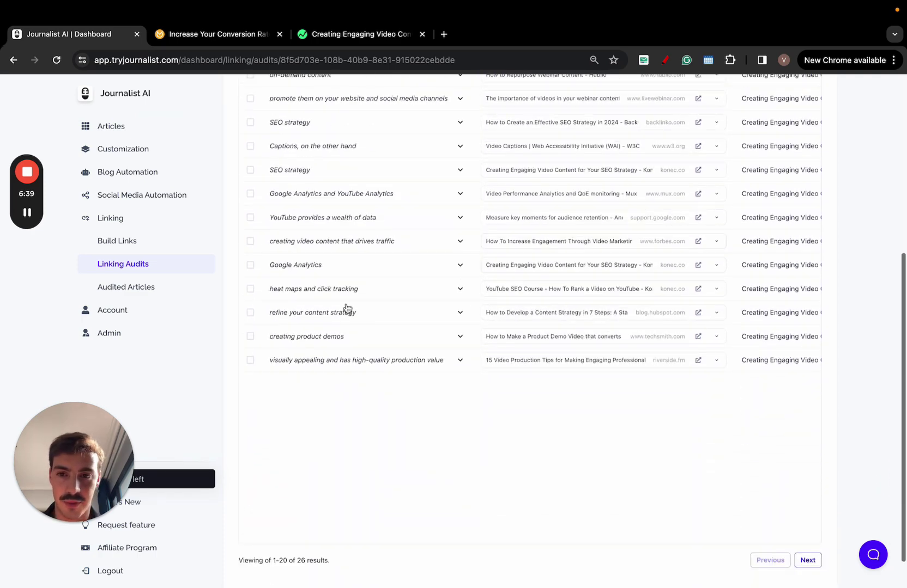
{"action": "left_click", "coordinate": [312, 293]}
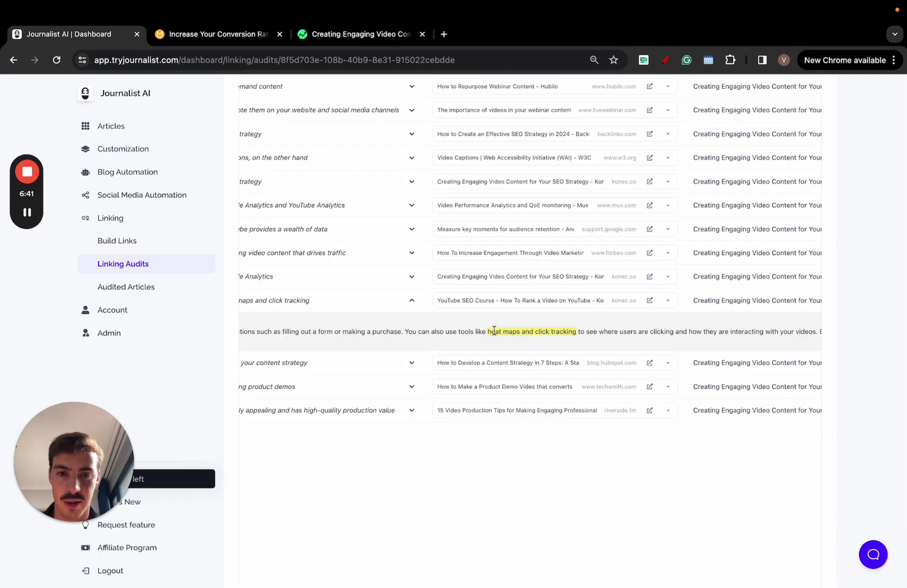
{"action": "left_click_drag", "start_coordinate": [486, 332], "coordinate": [570, 332]}
{"action": "key", "text": "super+c"}
{"action": "left_click", "coordinate": [317, 41]}
{"action": "key", "text": "super+f"}
{"action": "key", "text": "super+v"}
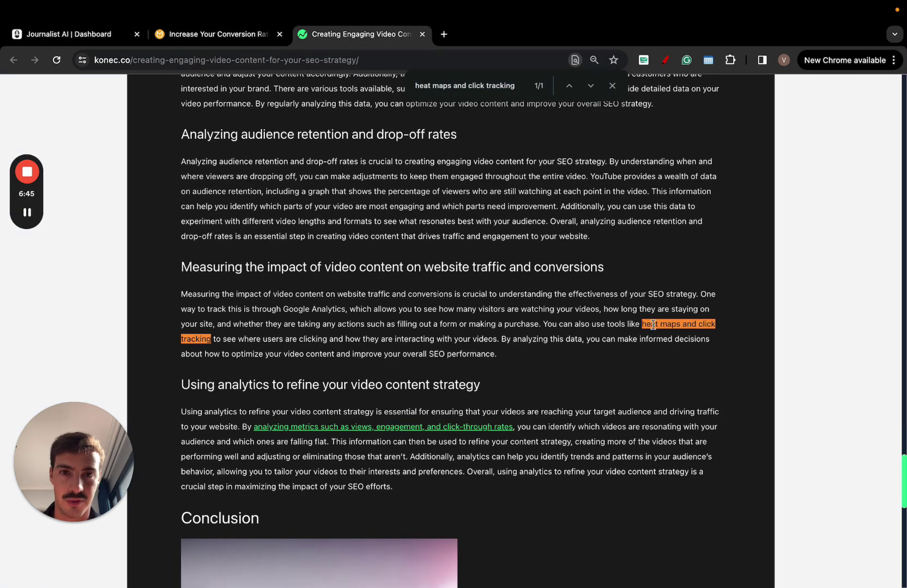
{"action": "left_click_drag", "start_coordinate": [644, 324], "coordinate": [725, 354]}
Open the YouTube SEO Course suggestion for 'heat maps and click tracking' in a new tab.
{"action": "left_click", "coordinate": [96, 43]}
{"action": "left_click", "coordinate": [623, 303]}
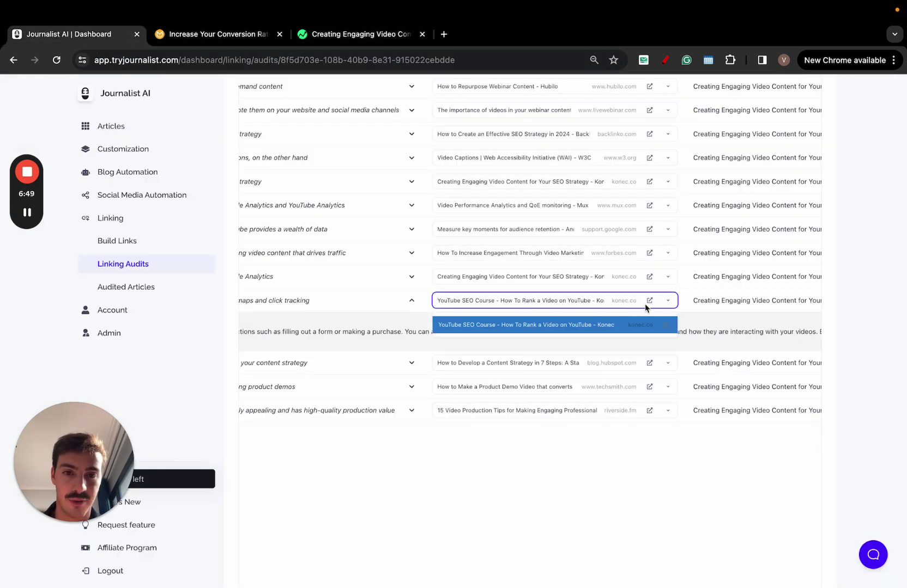
{"action": "left_click", "coordinate": [650, 300]}
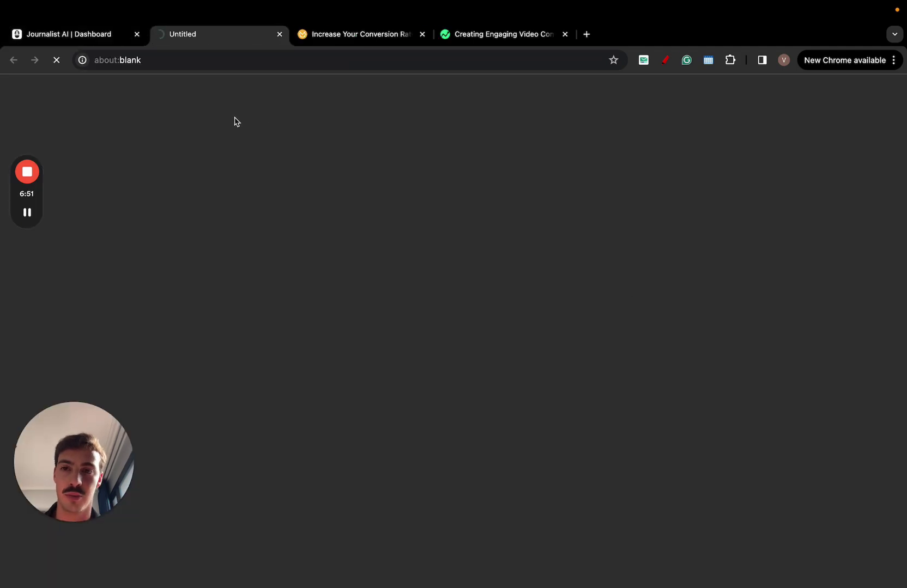
Approve the 'heat maps and click tracking' link in the audit.
{"action": "scroll", "coordinate": [379, 240], "scroll_direction": "down", "scroll_amount": 10}
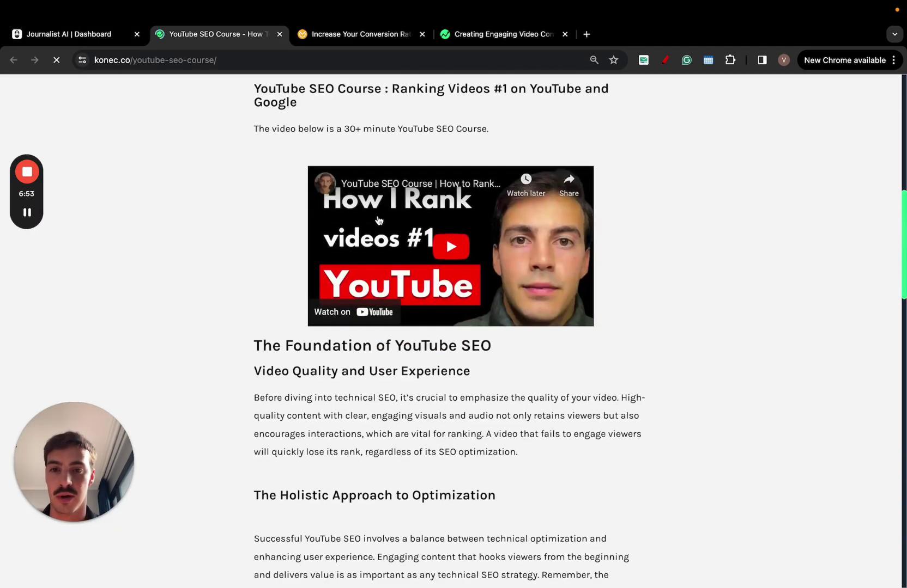
{"action": "scroll", "coordinate": [306, 191], "scroll_direction": "down", "scroll_amount": 5}
{"action": "scroll", "coordinate": [164, 142], "scroll_direction": "down", "scroll_amount": 5}
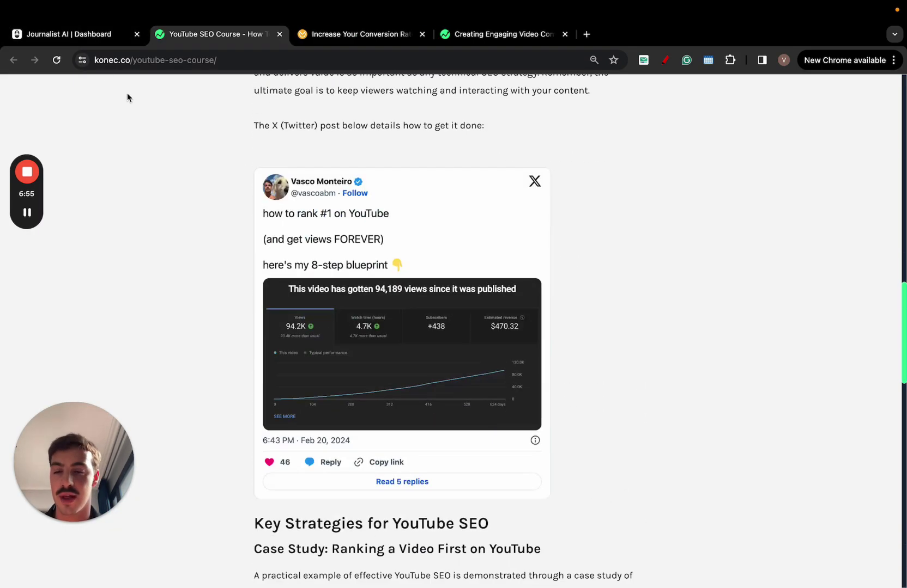
{"action": "left_click", "coordinate": [90, 45]}
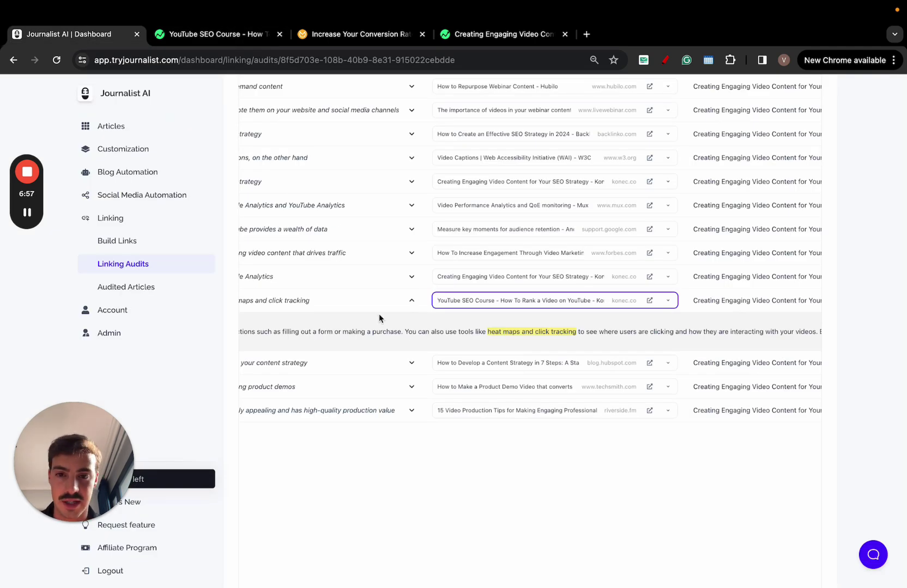
{"action": "scroll", "coordinate": [379, 311], "scroll_direction": "left", "scroll_amount": 3}
{"action": "left_click", "coordinate": [250, 301]}
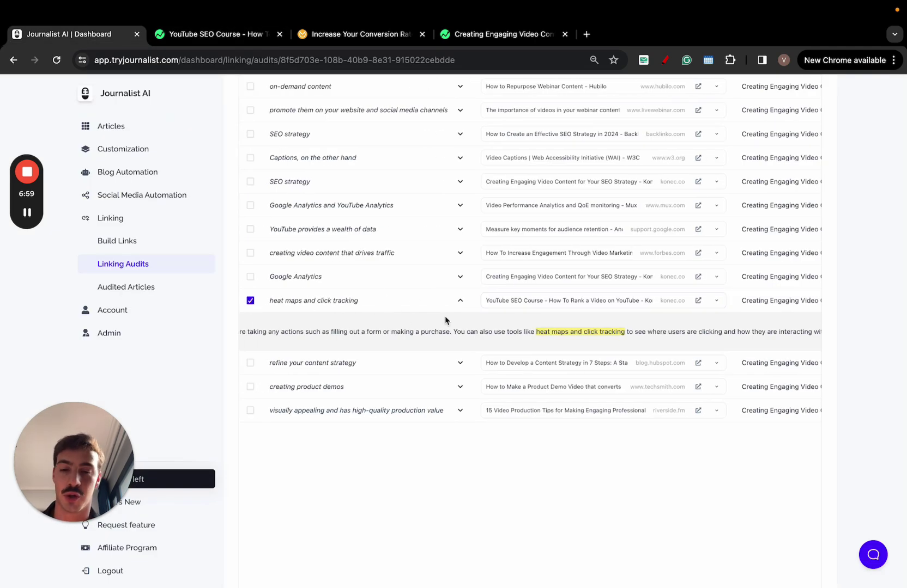
{"action": "left_click", "coordinate": [461, 302]}
Approve 'on-demand content' linked to WebinarGeek's live-content repurposing article.
{"action": "scroll", "coordinate": [269, 225], "scroll_direction": "up", "scroll_amount": 2}
{"action": "left_click", "coordinate": [570, 190]}
{"action": "scroll", "coordinate": [540, 250], "scroll_direction": "down", "scroll_amount": 1}
{"action": "left_click", "coordinate": [251, 187]}
{"action": "left_click", "coordinate": [566, 188]}
{"action": "left_click", "coordinate": [566, 246]}
Link 'SEO strategy' to Search Engine Land's '4 pillars of effective SEO' and approve it.
{"action": "left_click", "coordinate": [556, 234]}
{"action": "left_click", "coordinate": [567, 272]}
{"action": "left_click", "coordinate": [250, 234]}
{"action": "scroll", "coordinate": [299, 266], "scroll_direction": "up", "scroll_amount": 5}
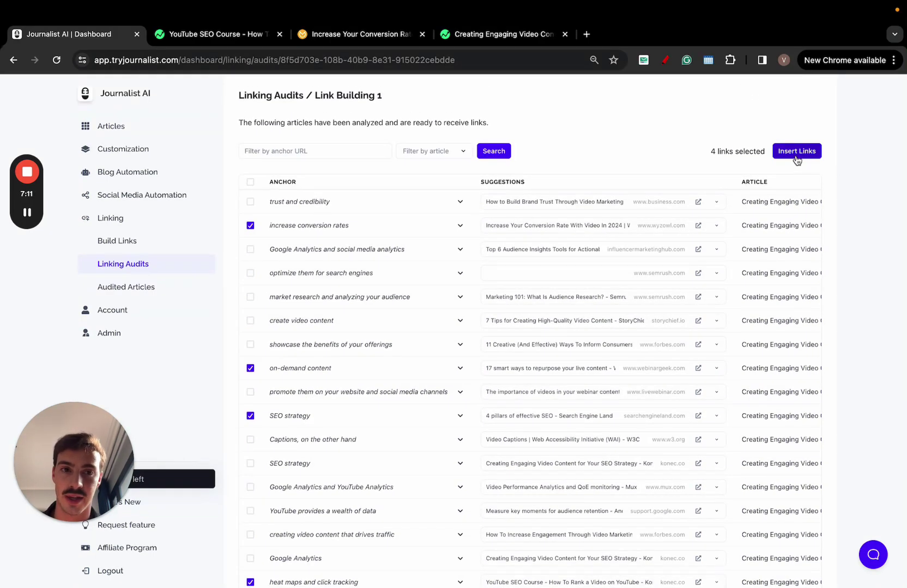
Insert the four selected links, apply the audit, and check the links-inserted confirmation.
{"action": "left_click", "coordinate": [796, 152]}
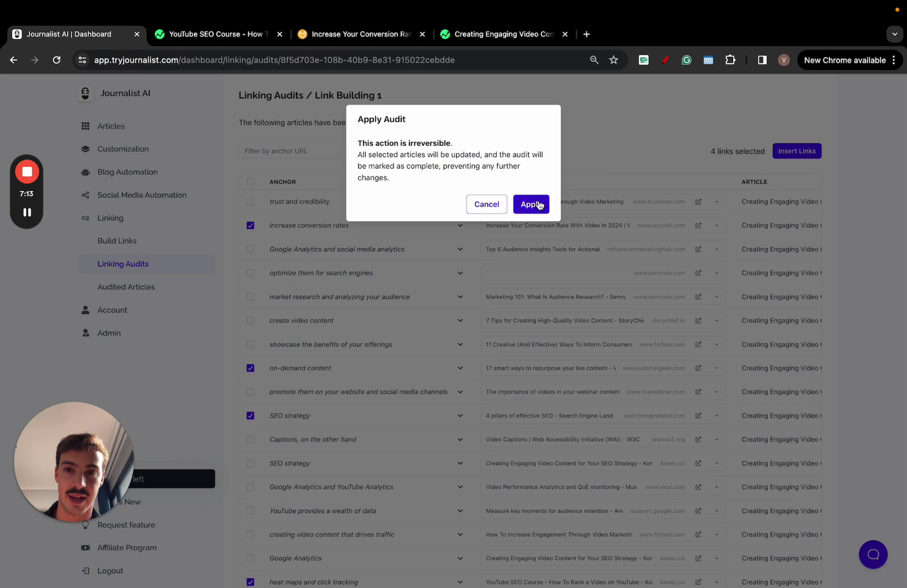
{"action": "left_click", "coordinate": [530, 204]}
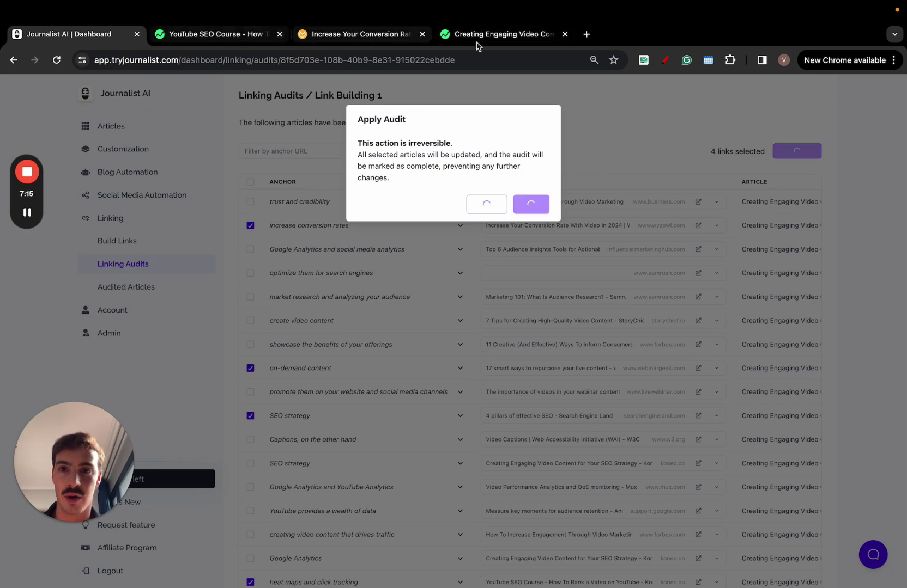
{"action": "left_click_drag", "start_coordinate": [477, 44], "coordinate": [249, 45]}
{"action": "left_click", "coordinate": [95, 34]}
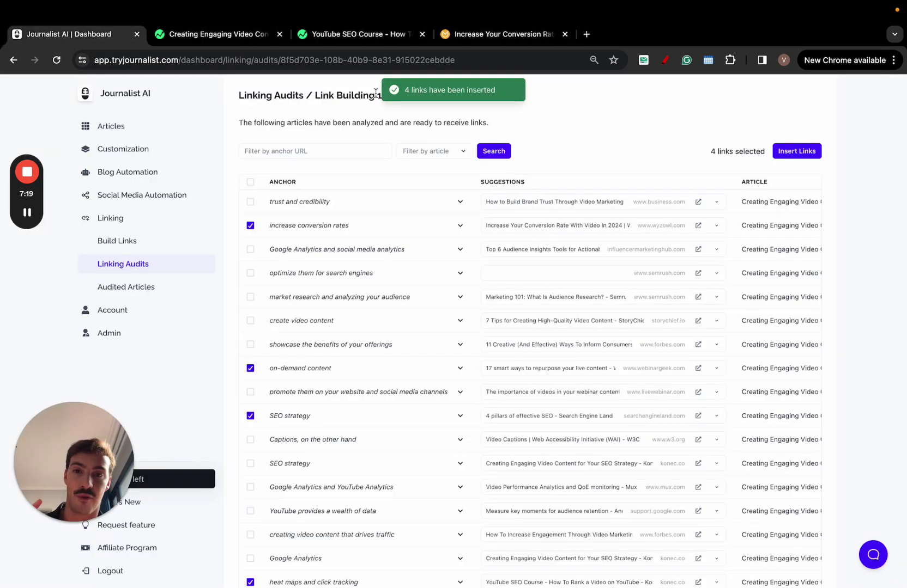
{"action": "left_click_drag", "start_coordinate": [406, 94], "coordinate": [483, 91]}
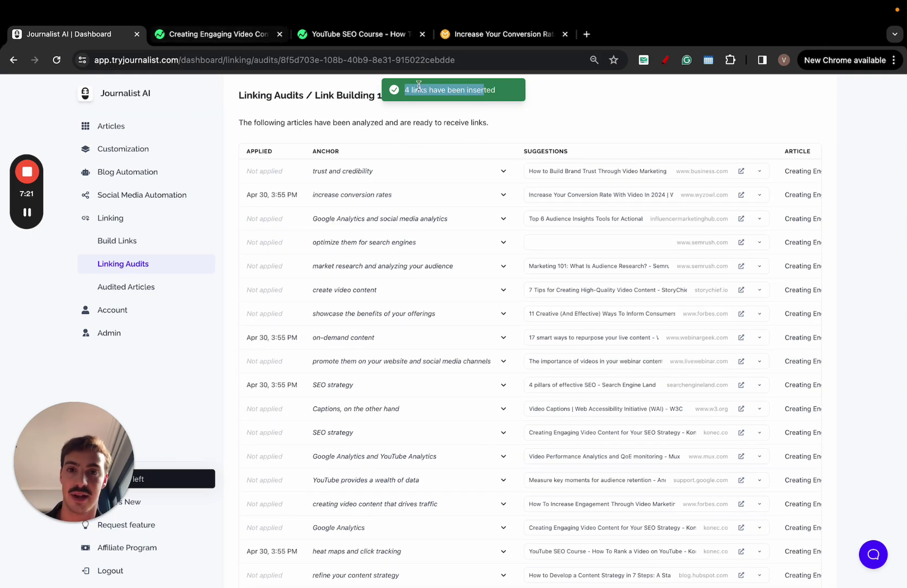
Reload the Konec post and follow the new 'heat maps and click tracking' link to verify it.
{"action": "left_click", "coordinate": [225, 35]}
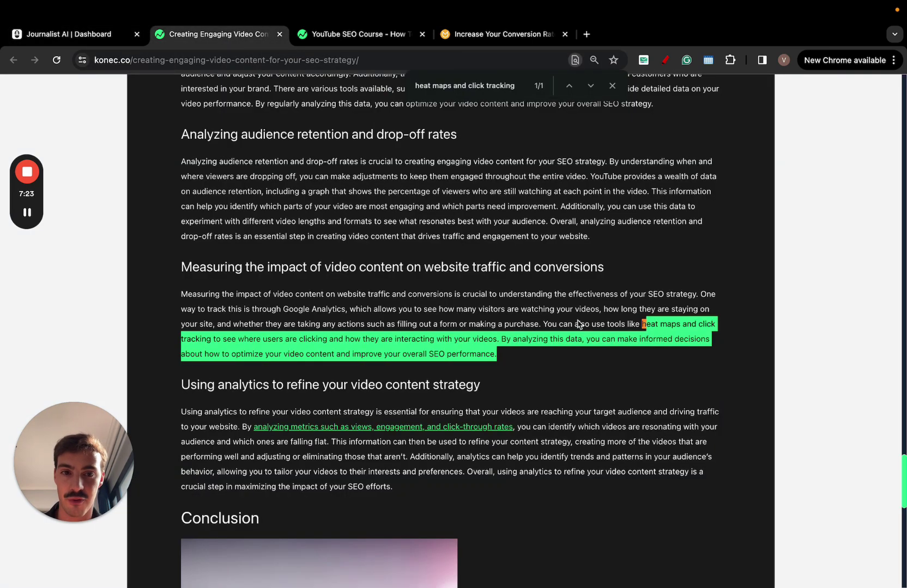
{"action": "key", "text": "super+r"}
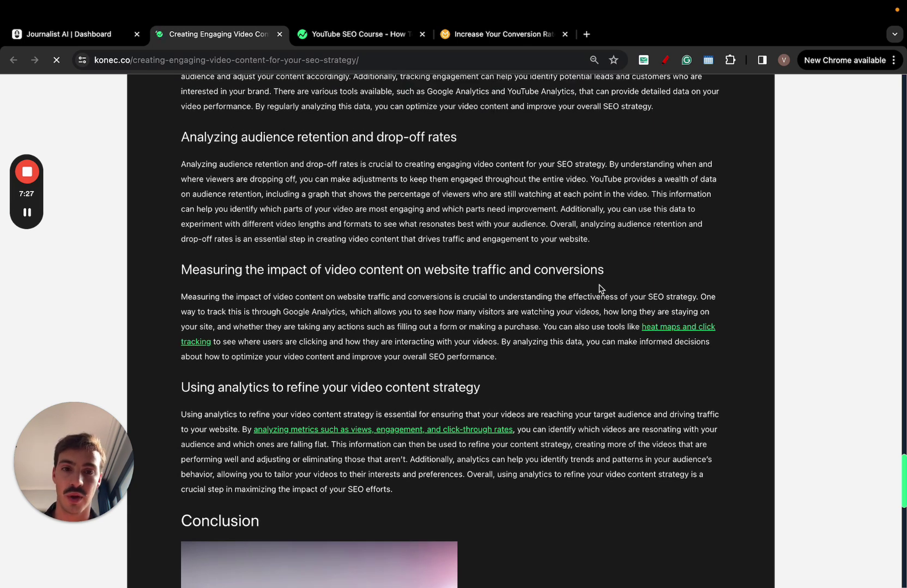
{"action": "left_click", "coordinate": [678, 328]}
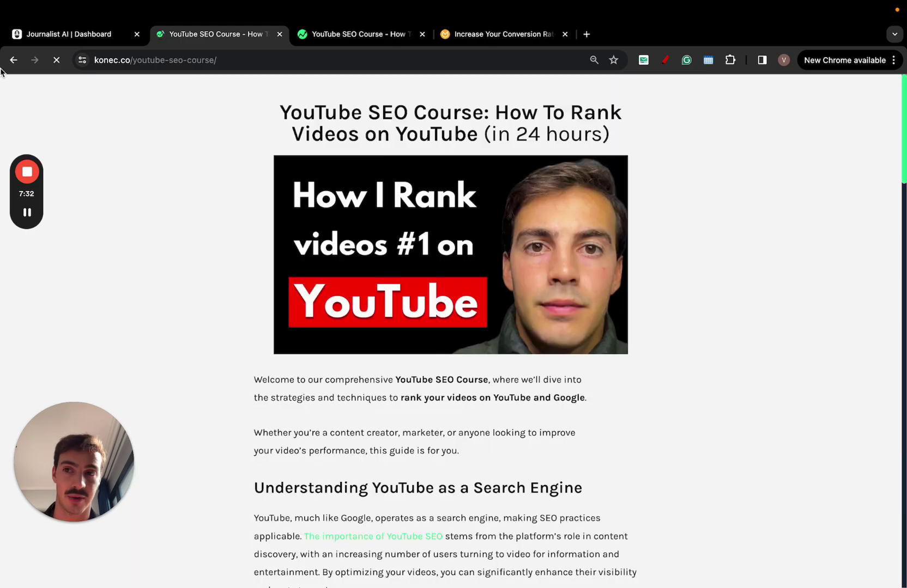
{"action": "left_click", "coordinate": [14, 60]}
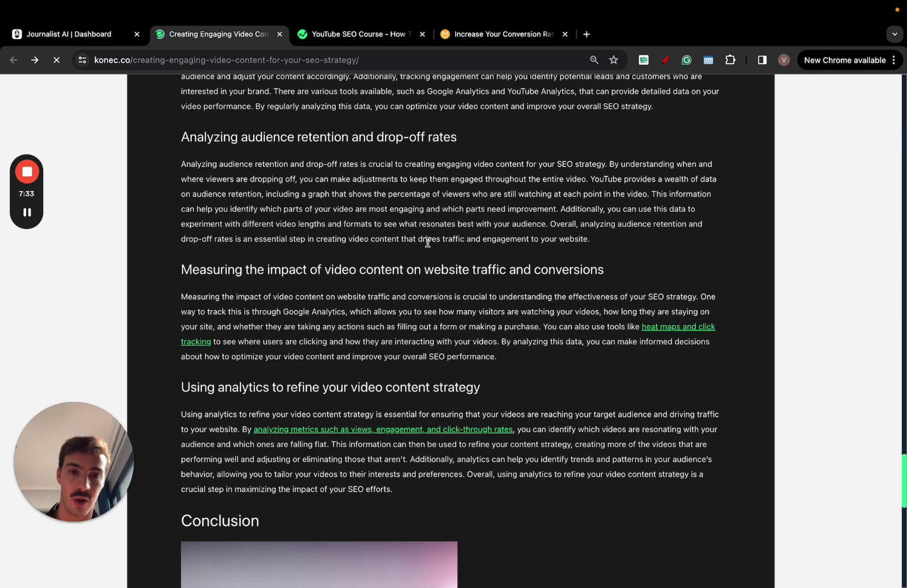
{"action": "scroll", "coordinate": [571, 314], "scroll_direction": "up", "scroll_amount": 15}
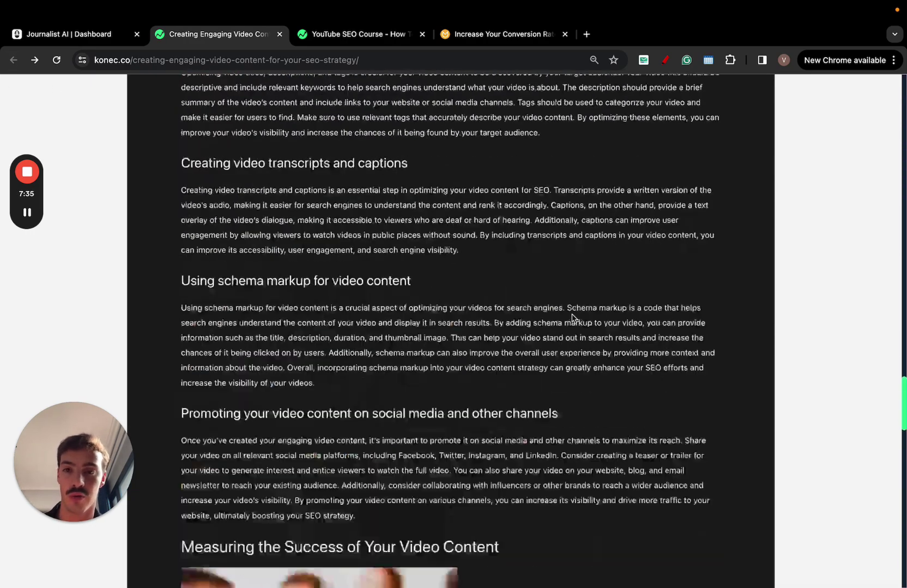
{"action": "scroll", "coordinate": [571, 315], "scroll_direction": "down", "scroll_amount": 9}
{"action": "left_click", "coordinate": [102, 40]}
In Build Links, pick the Konec website and select 'How to Build .edu Links' for the audit.
{"action": "left_click", "coordinate": [148, 248]}
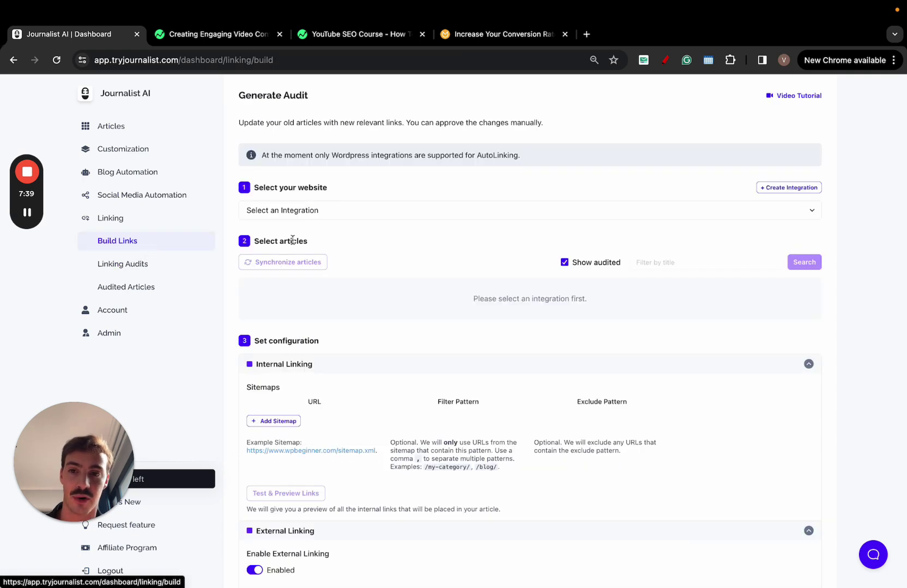
{"action": "left_click", "coordinate": [318, 217]}
{"action": "left_click", "coordinate": [315, 234]}
{"action": "scroll", "coordinate": [374, 275], "scroll_direction": "down", "scroll_amount": 2}
{"action": "scroll", "coordinate": [374, 275], "scroll_direction": "down", "scroll_amount": 2}
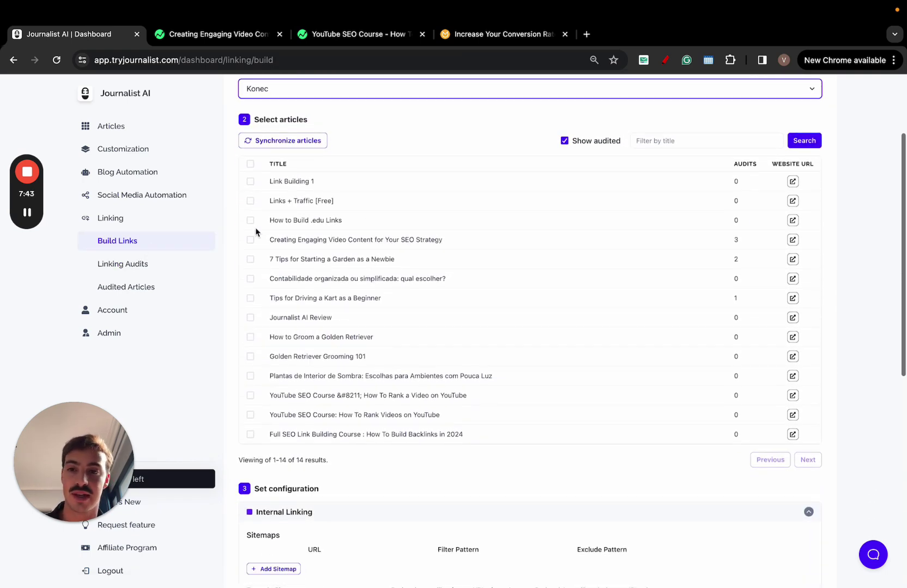
{"action": "left_click", "coordinate": [251, 223]}
{"action": "scroll", "coordinate": [331, 365], "scroll_direction": "down", "scroll_amount": 5}
{"action": "scroll", "coordinate": [330, 364], "scroll_direction": "down", "scroll_amount": 3}
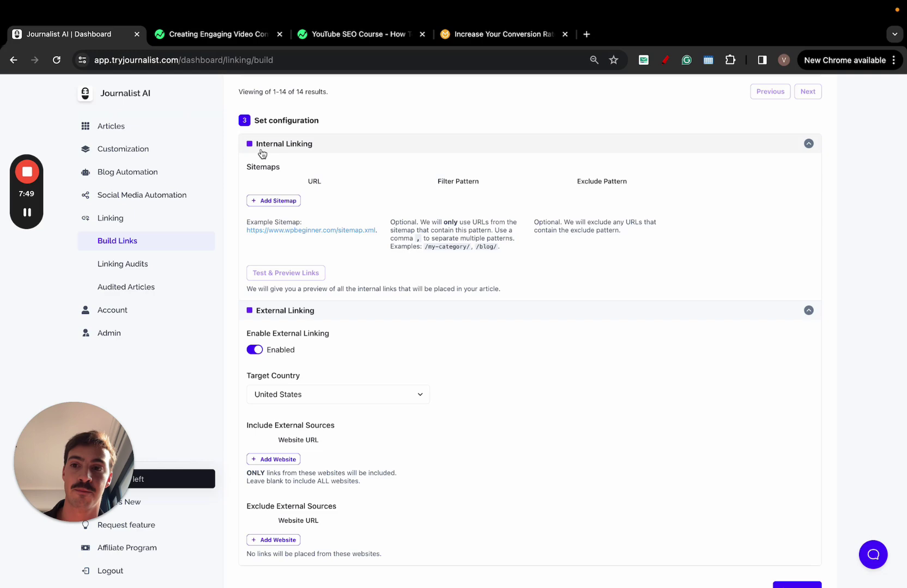
{"action": "scroll", "coordinate": [317, 216], "scroll_direction": "up", "scroll_amount": 10}
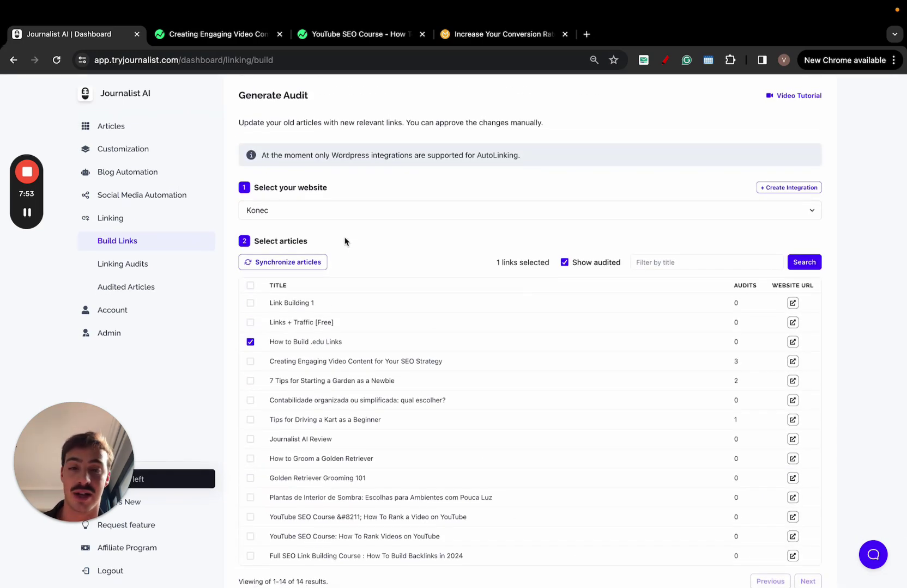